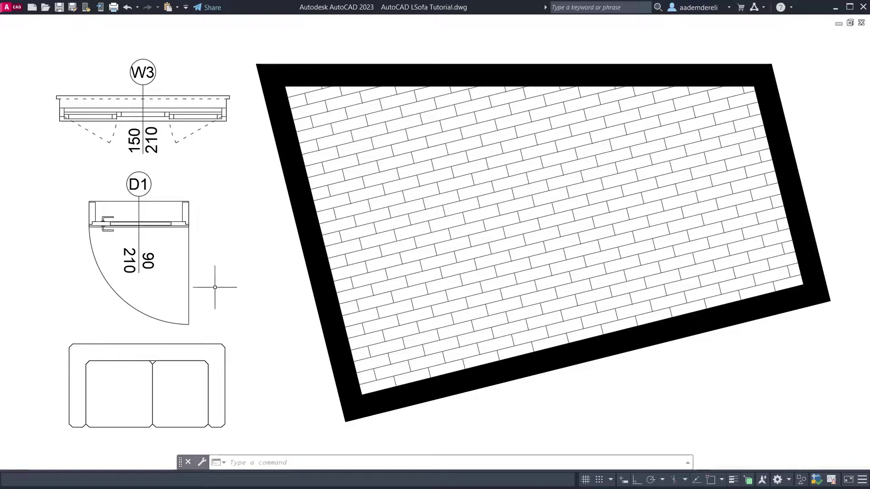
- Move door D1 into the lower-right wall and window W3 into the top wall
left_click(139, 261)
left_click(139, 201)
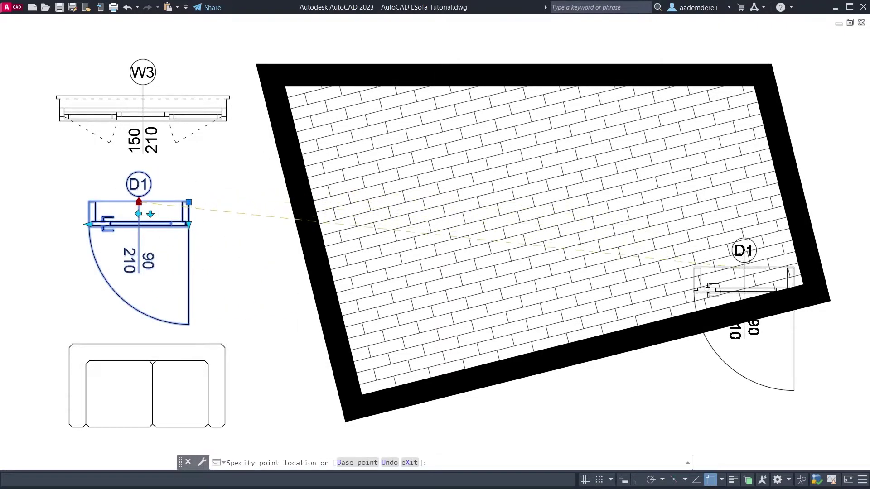
left_click(752, 321)
left_click(172, 151)
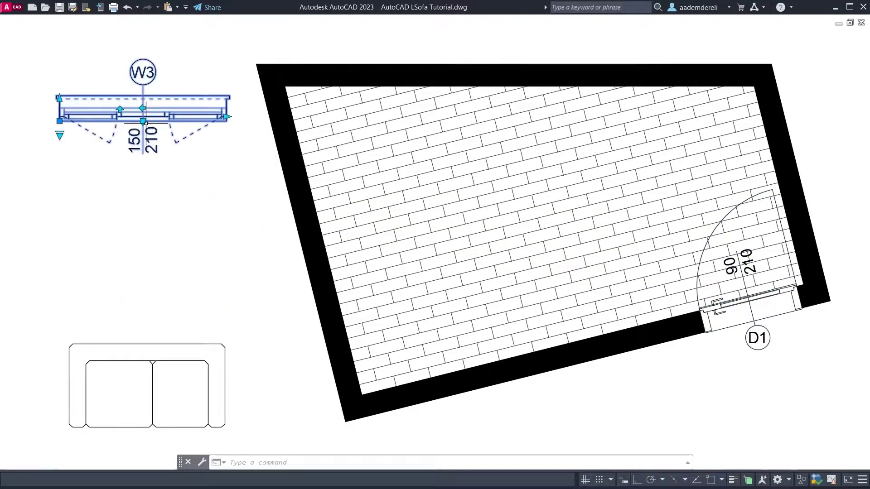
left_click(142, 120)
left_click(518, 85)
- Move the sofa block into the room and against the left wall
left_click(195, 344)
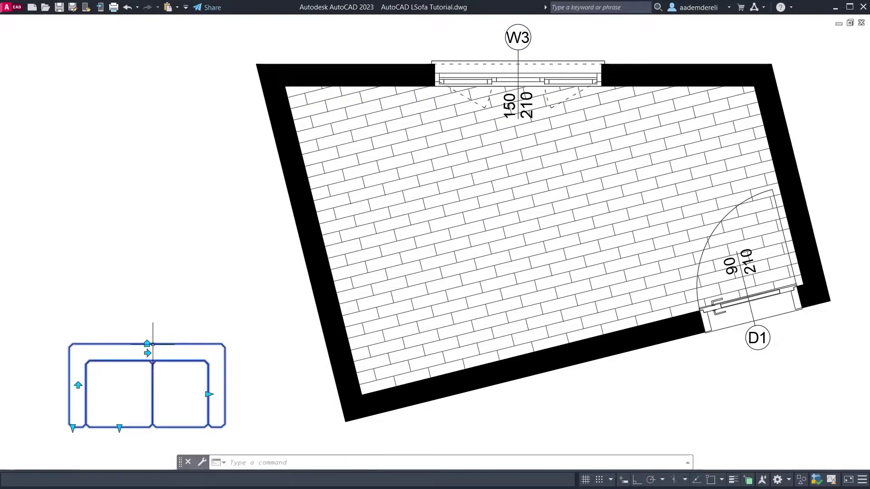
left_click(147, 345)
left_click(341, 313)
left_click(341, 314)
left_click(364, 303)
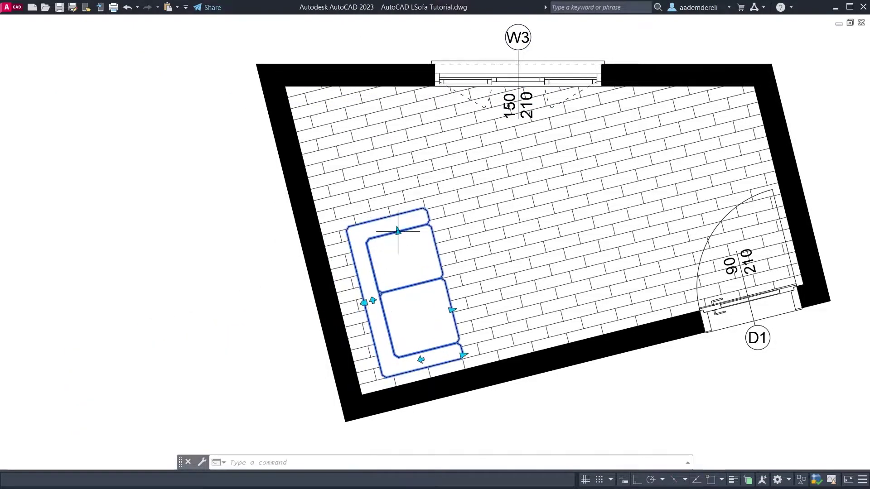
- Stretch the sofa to four cushions and extend its chaise into an L-shape
left_click(399, 232)
left_click(370, 127)
left_click(452, 307)
left_click(548, 299)
left_click(463, 355)
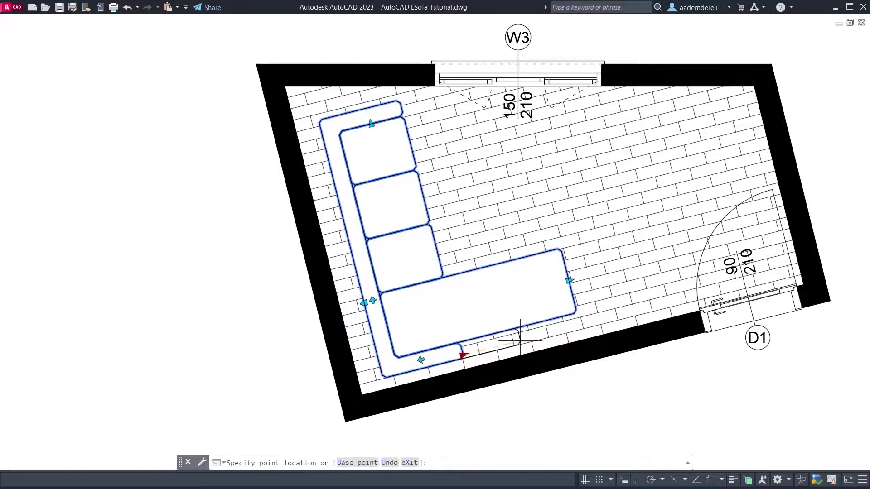
left_click(521, 336)
key("Escape")
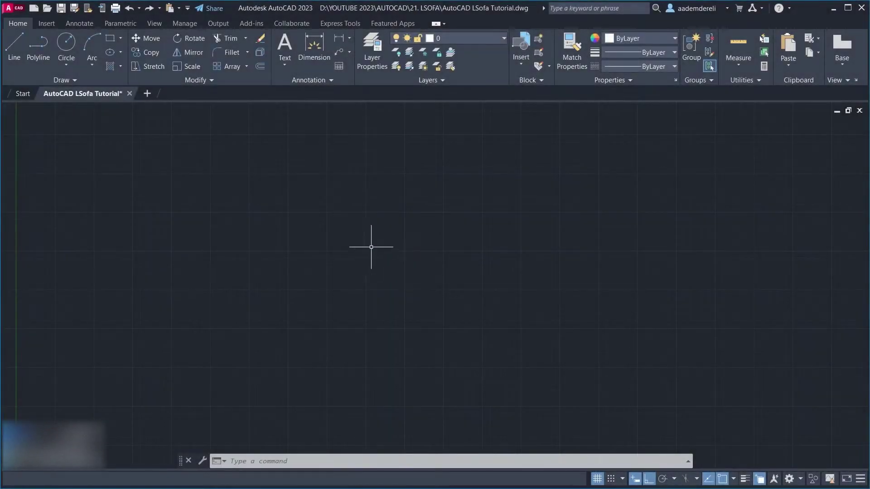
- Set the insertion scale to Centimeters in Drawing Units via UN
type("un")
key("Return")
left_click(475, 249)
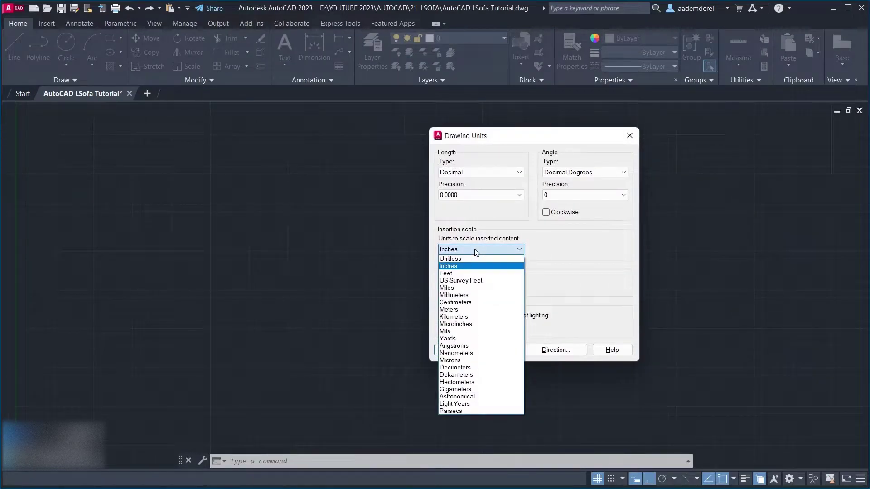
left_click(484, 304)
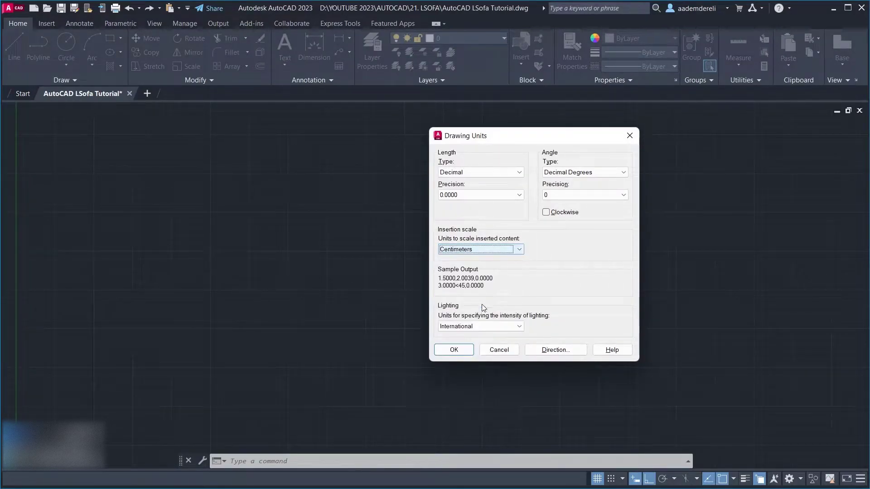
left_click(448, 350)
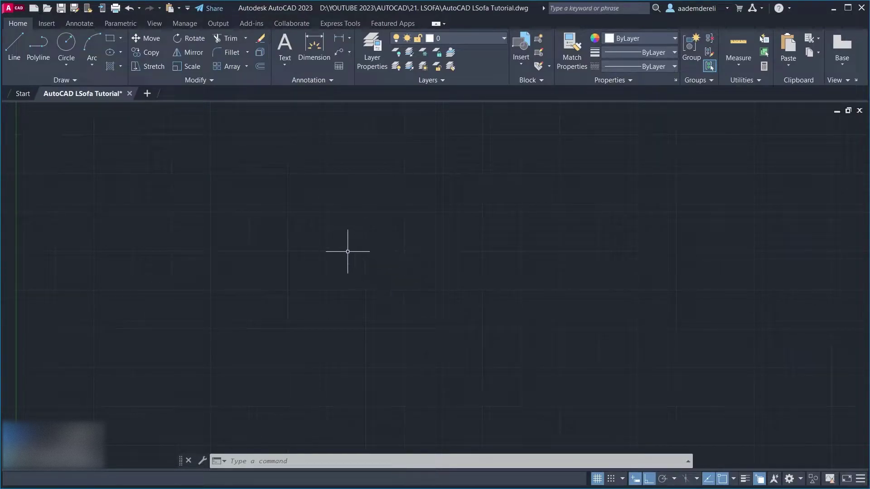
- Draw a 60 by 60 square with the rectangle command
type("rec")
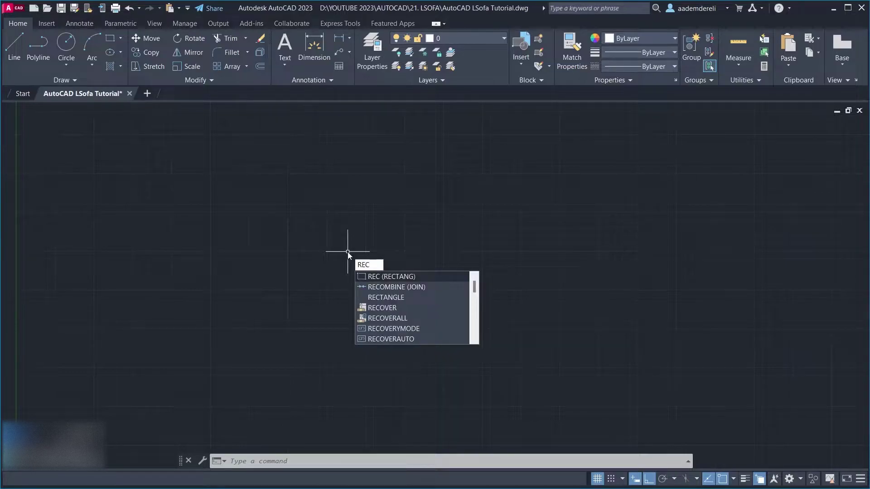
key("Return")
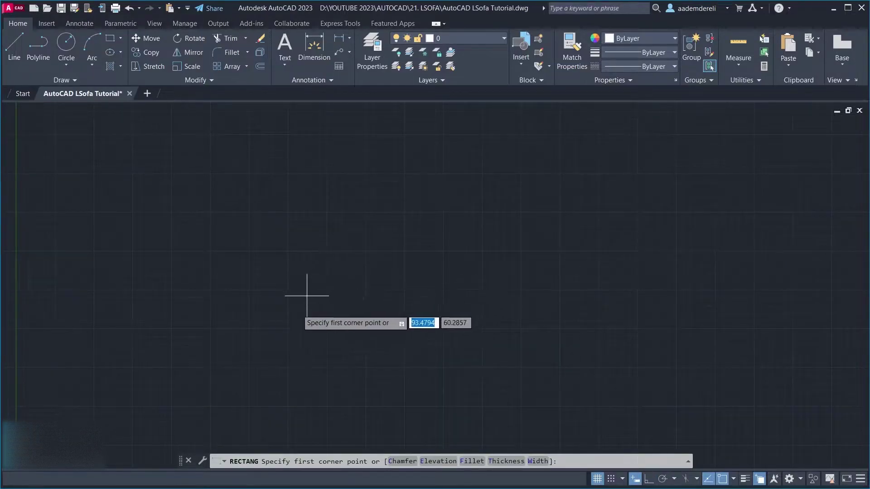
left_click(248, 370)
type("60")
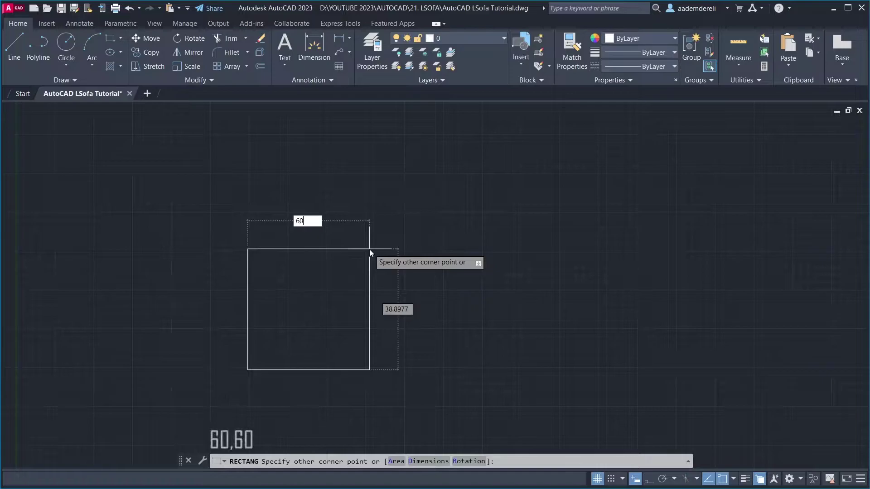
key("comma")
type("60")
key("Return")
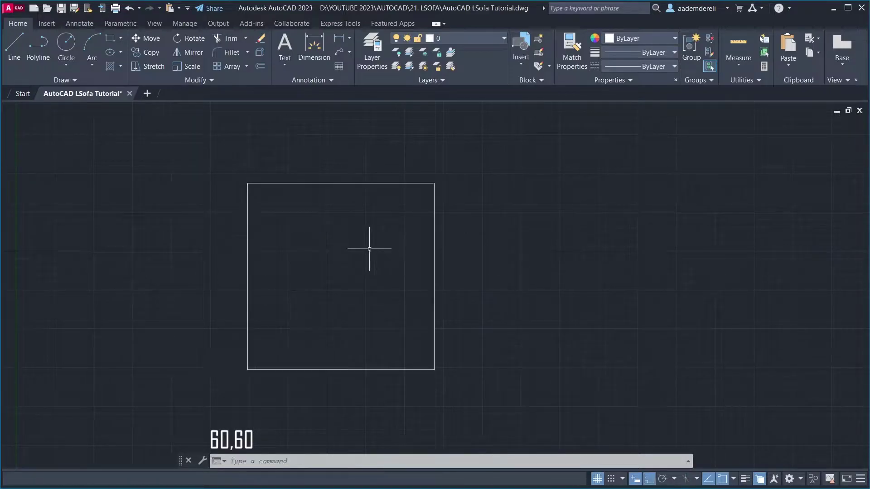
- Offset the square 15 units outward to make an outer square
type("OFFSET")
key("Return")
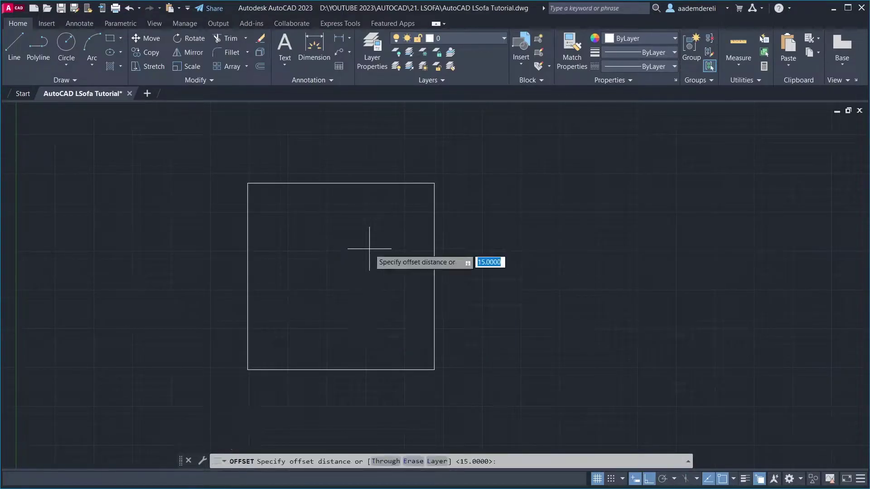
key("Return")
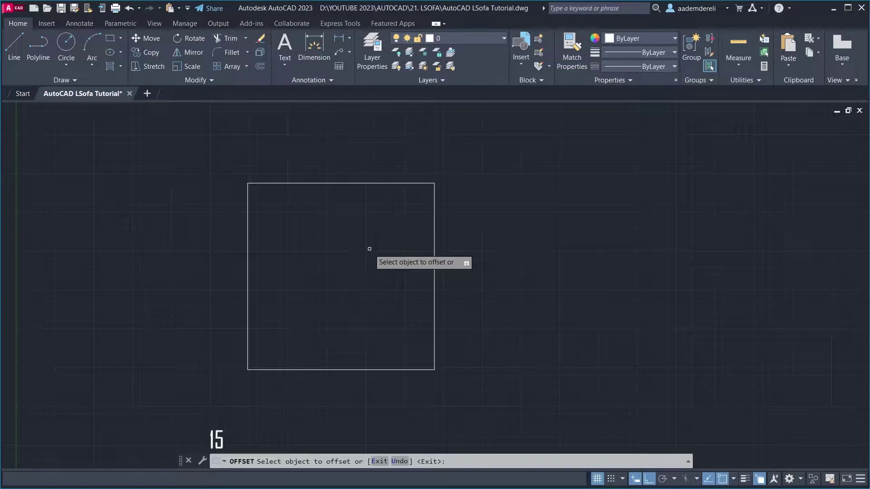
left_click(341, 184)
left_click(342, 147)
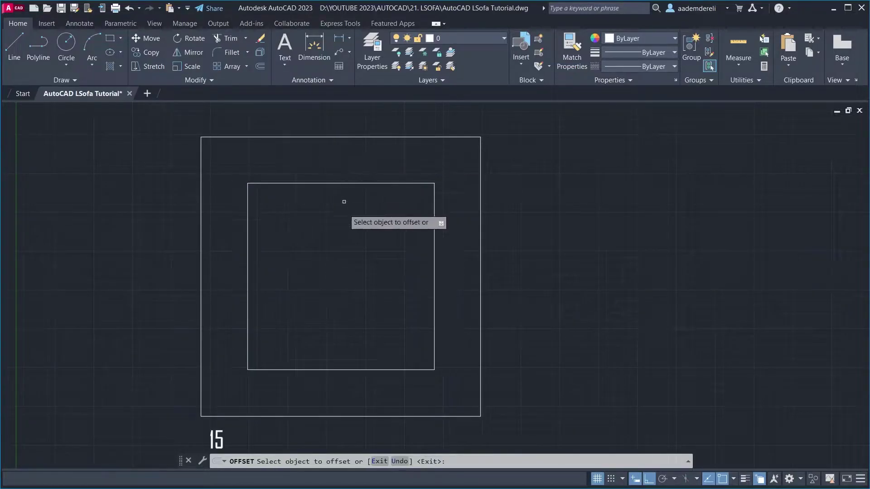
key("Return")
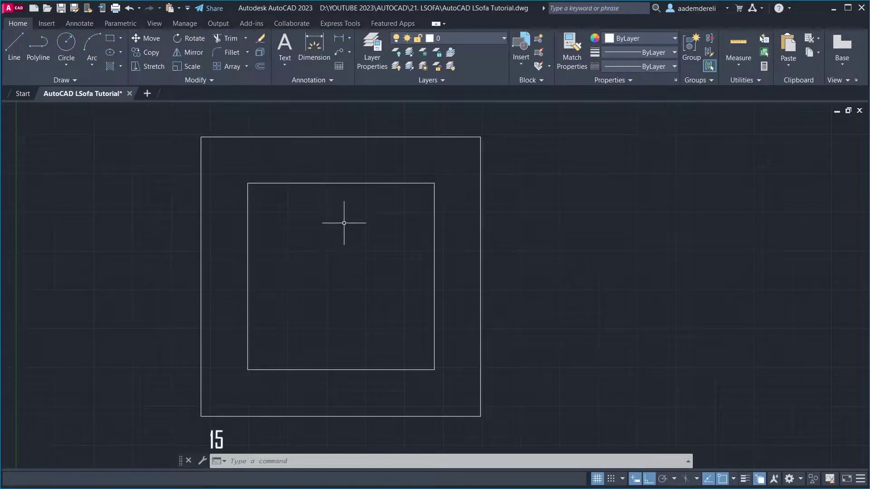
- Raise the outer square's bottom edge to the inner square's bottom and trim the bottom middle
left_click(313, 416)
left_click(337, 416)
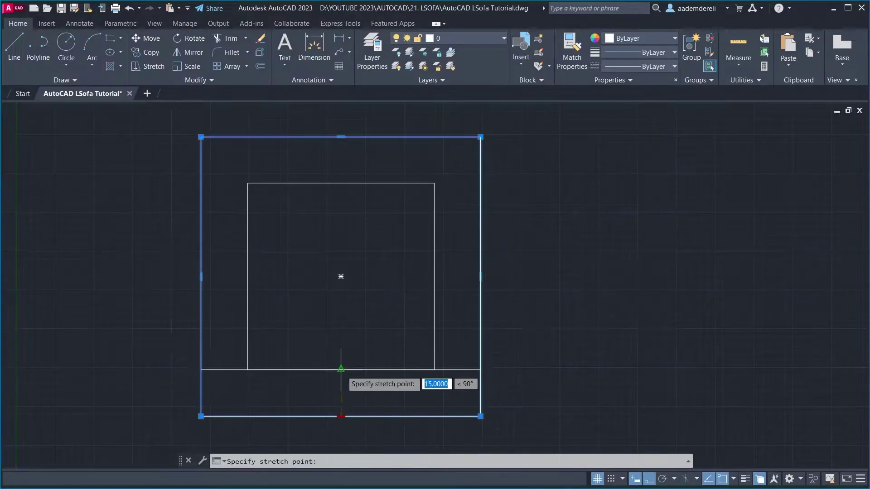
left_click(341, 369)
key("Escape")
type("TR")
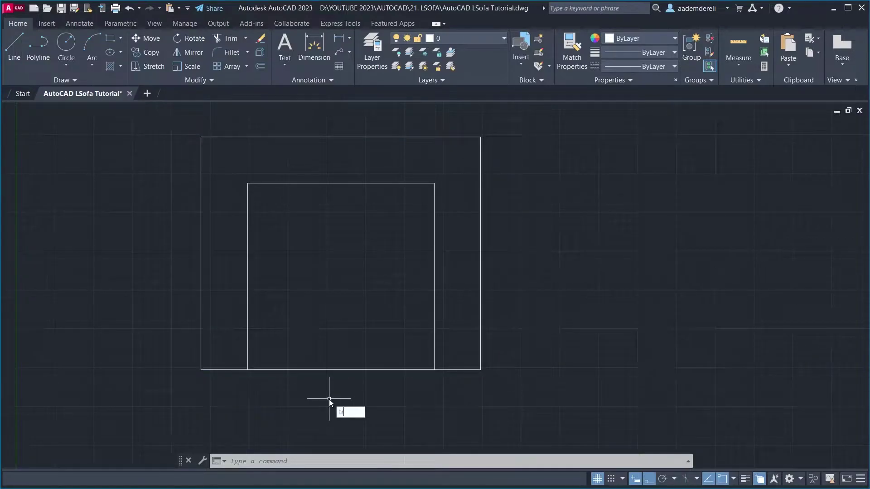
key("Return")
mouse_move(317, 399)
left_mouse_down()
mouse_move(308, 382)
mouse_move(331, 333)
left_mouse_up()
key("Escape")
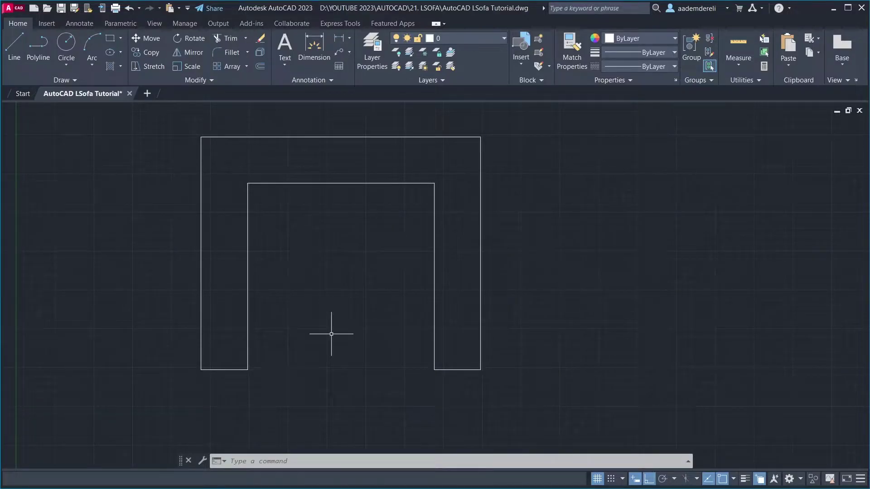
- Join all U-shape lines into one outline
left_click(331, 334)
left_click(234, 391)
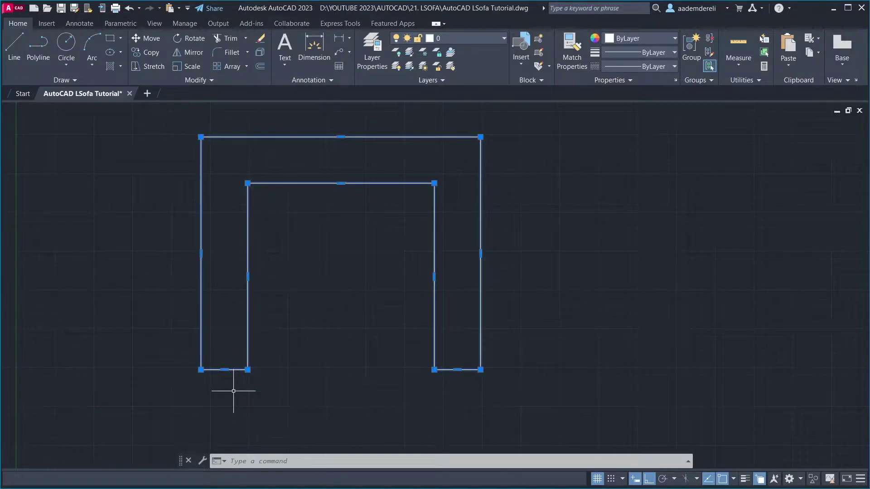
type("J")
key("Return")
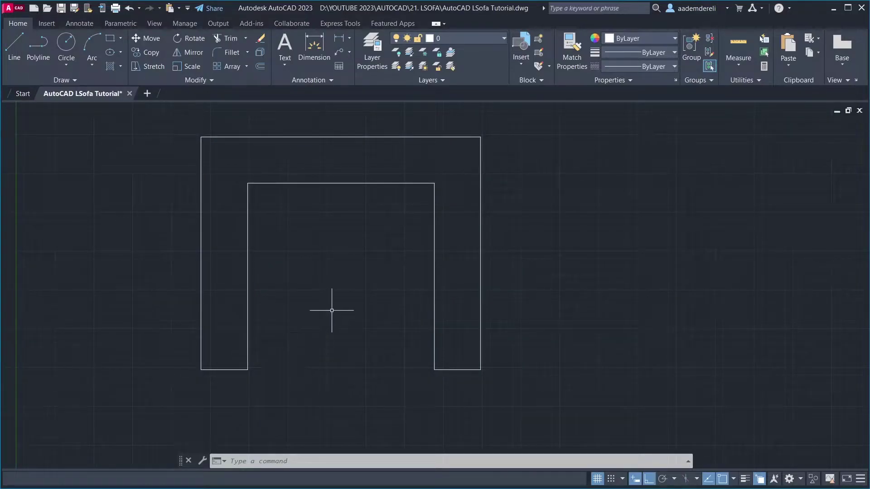
- Stretch the right side of the U-shaped outline 50 units wider
type("S")
key("Return")
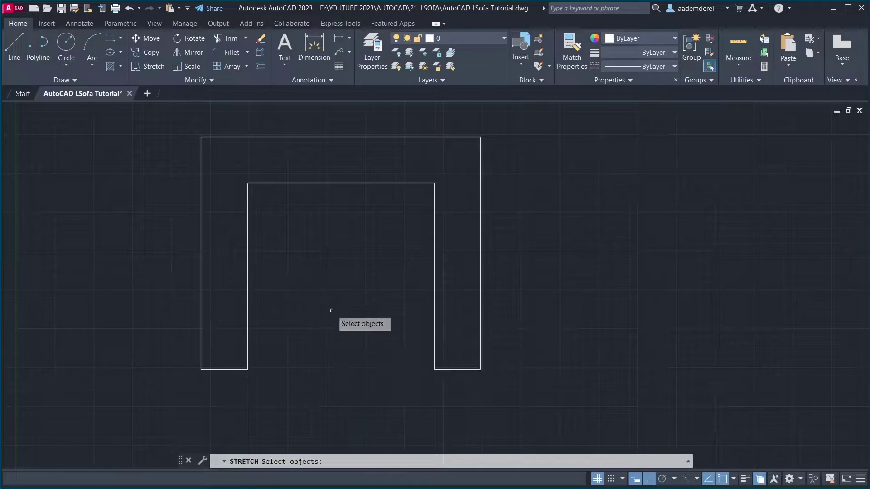
left_click(499, 122)
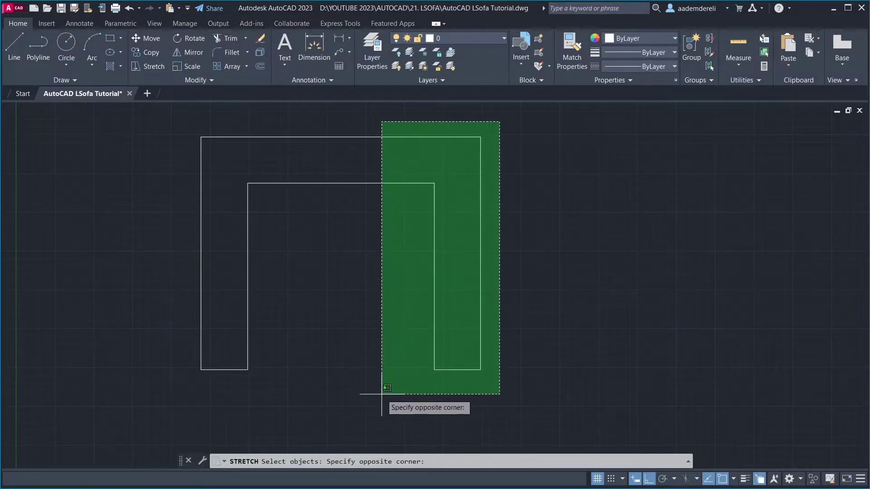
left_click(383, 369)
key("Return")
left_click(323, 323)
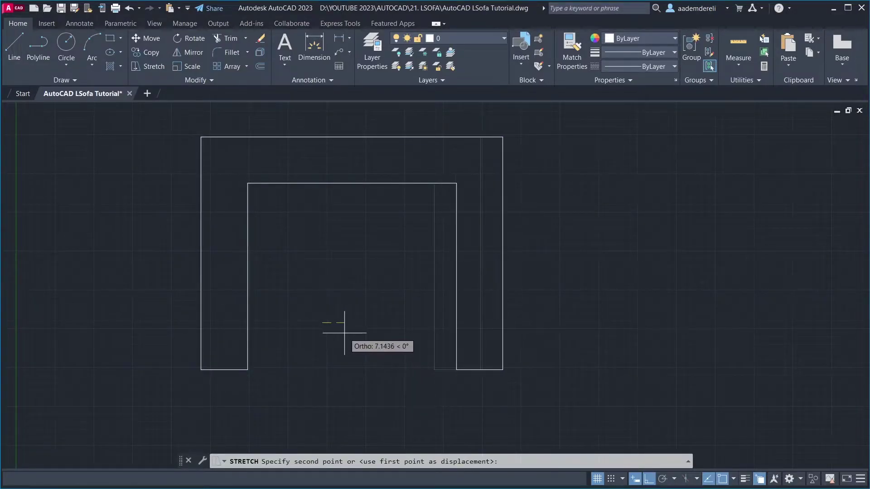
type("50")
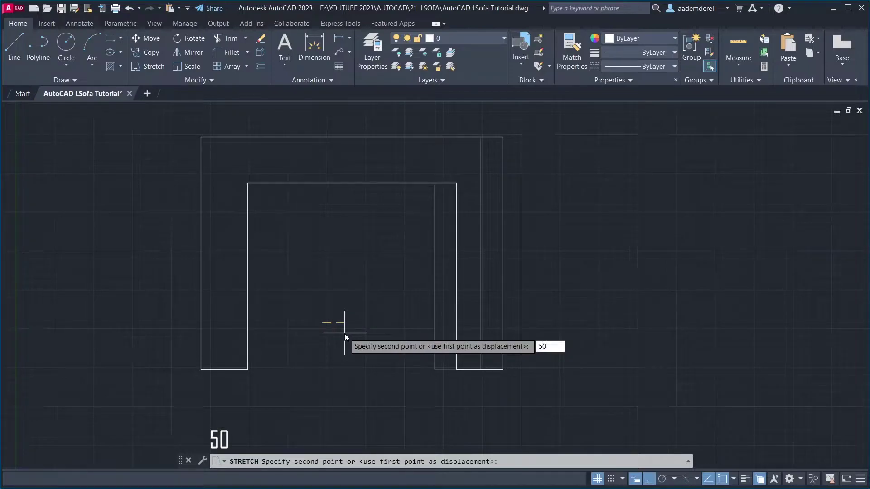
key("Return")
- Draw the 60 by 60 left seat cushion and a second cushion filling the remaining space
type("REC")
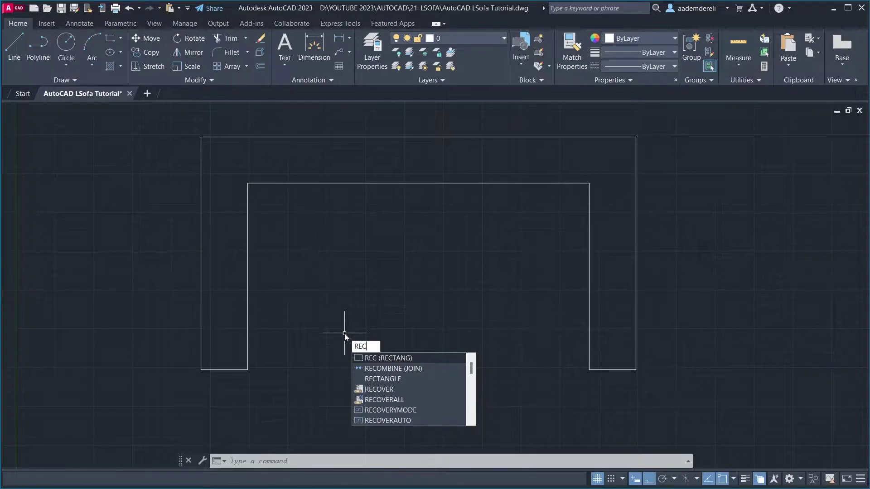
key("Return")
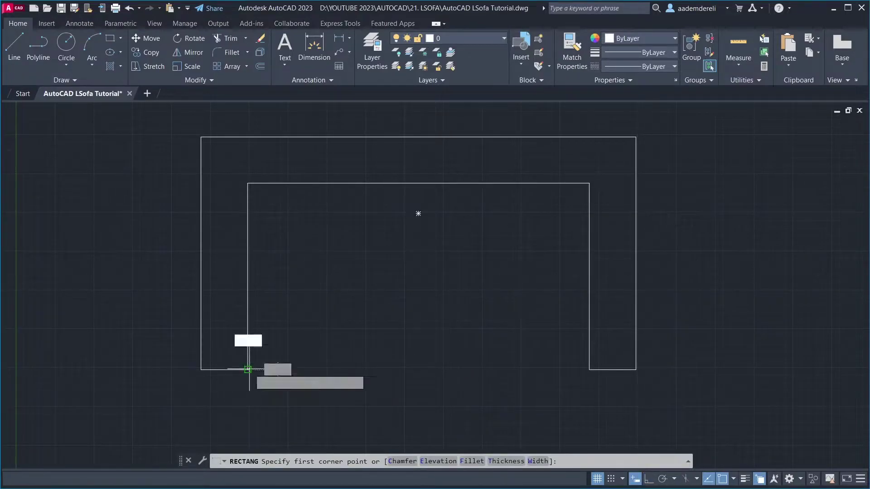
left_click(247, 370)
type("60,6")
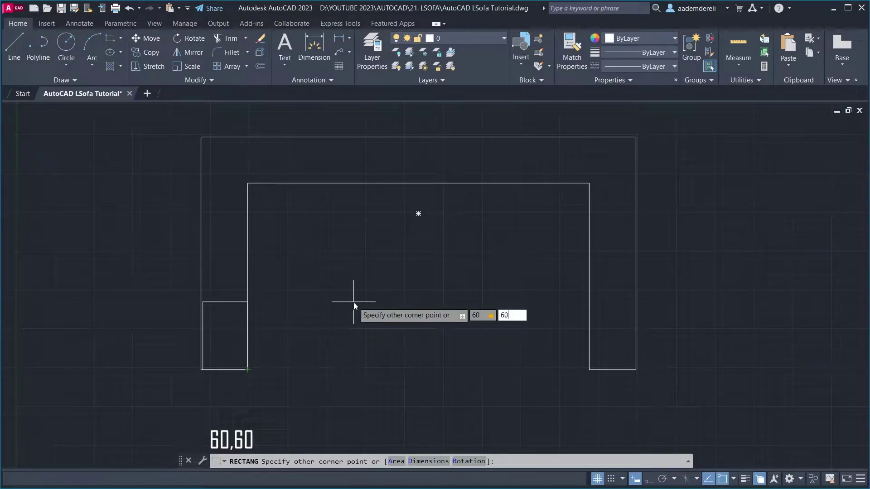
key("Return")
key("space")
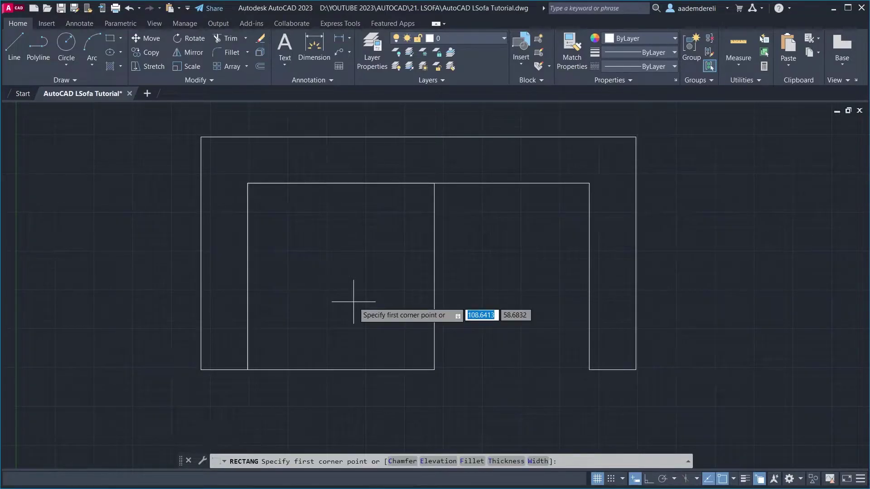
left_click(434, 370)
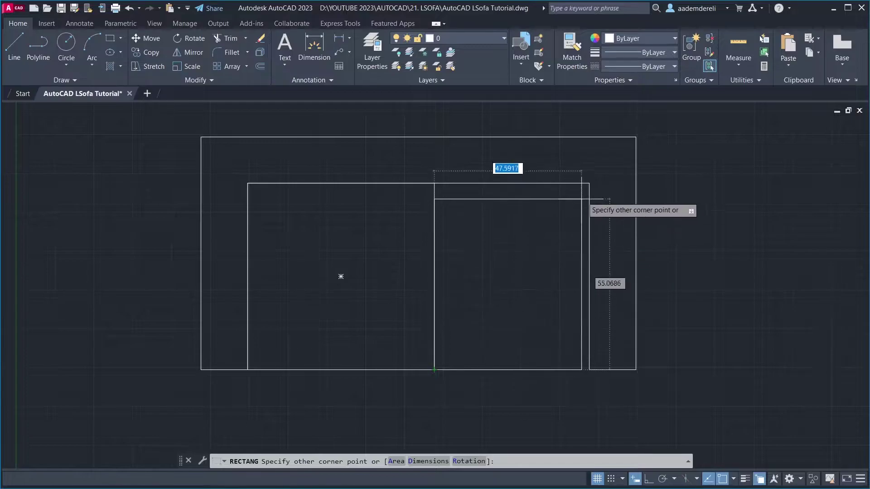
left_click(587, 182)
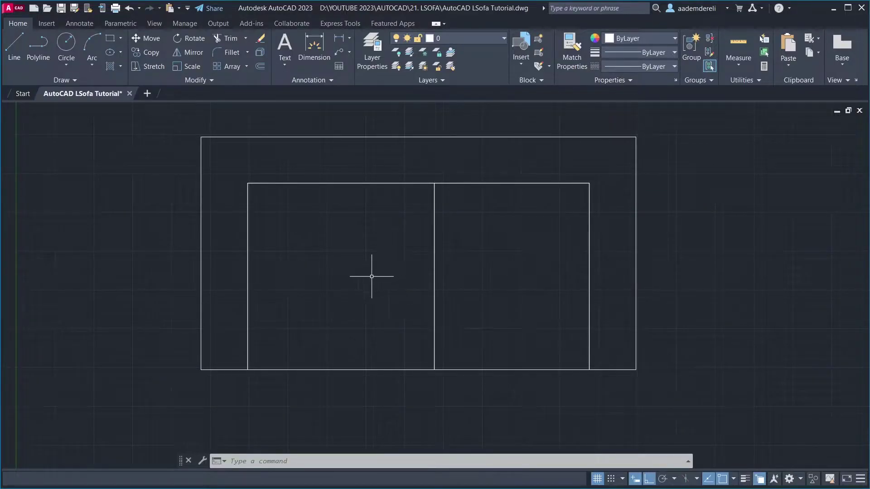
- Chamfer the left cushion polyline with both distances set to 3
type("cha")
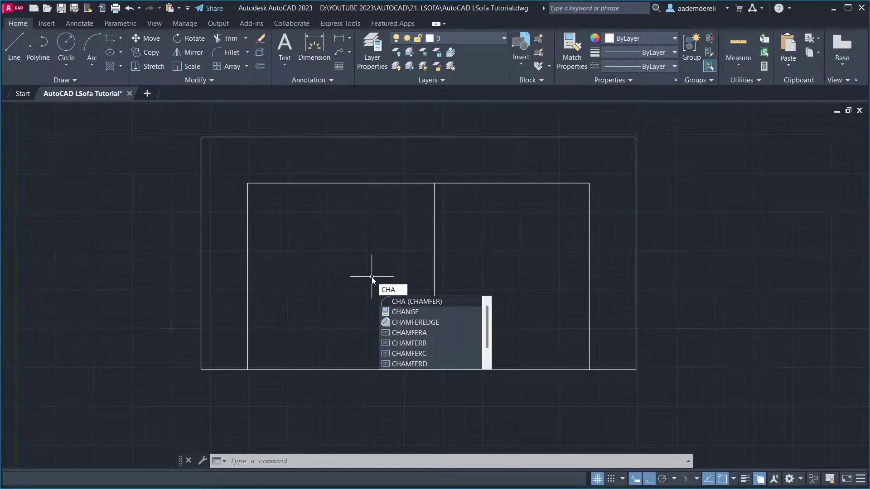
key("Return")
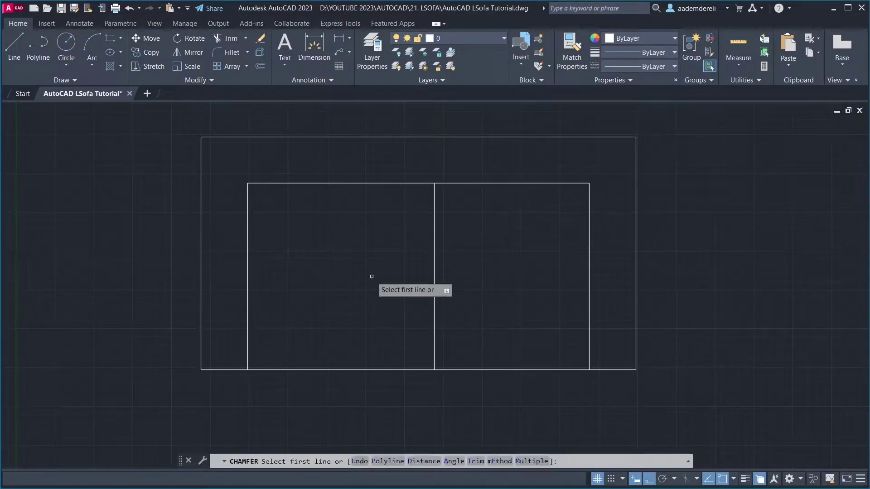
left_click(387, 461)
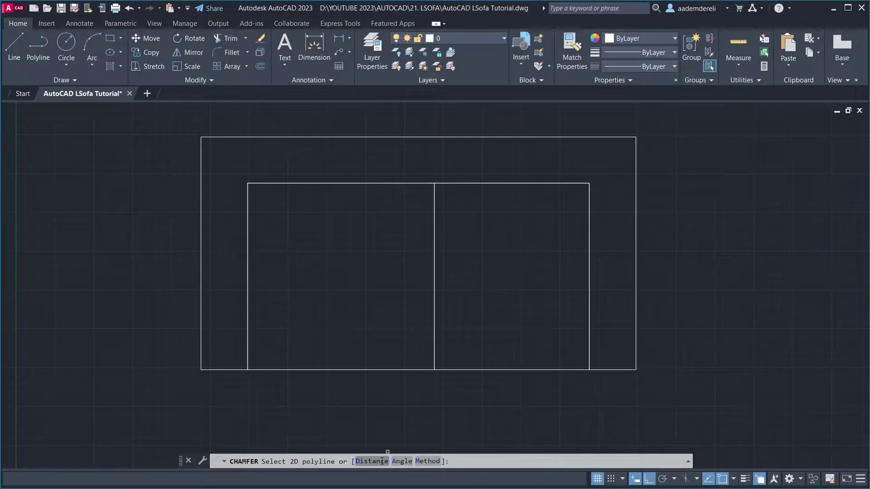
left_click(382, 461)
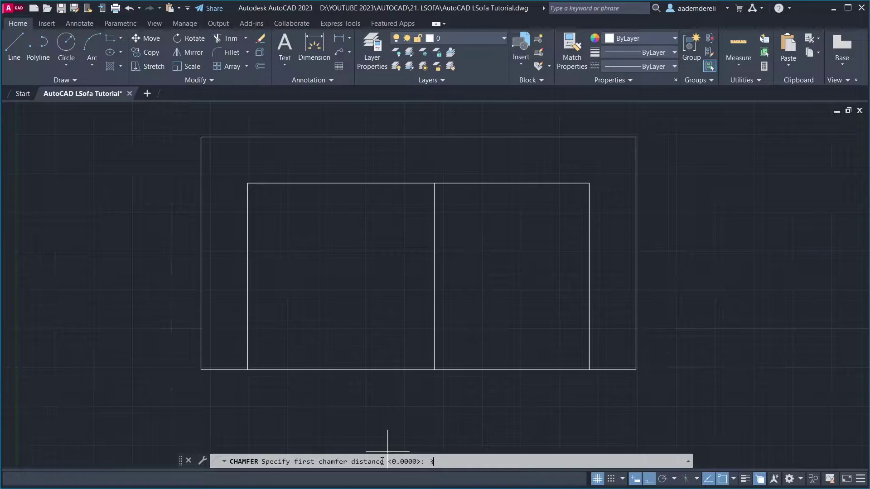
key("Return")
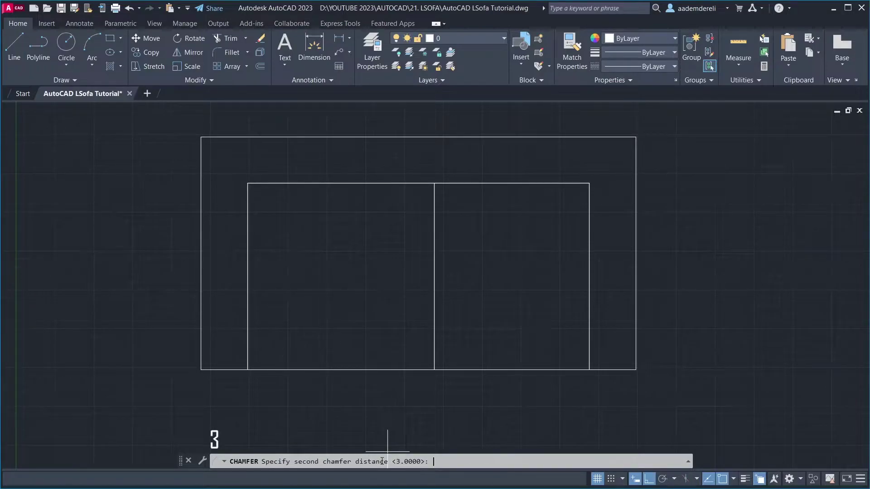
key("Return")
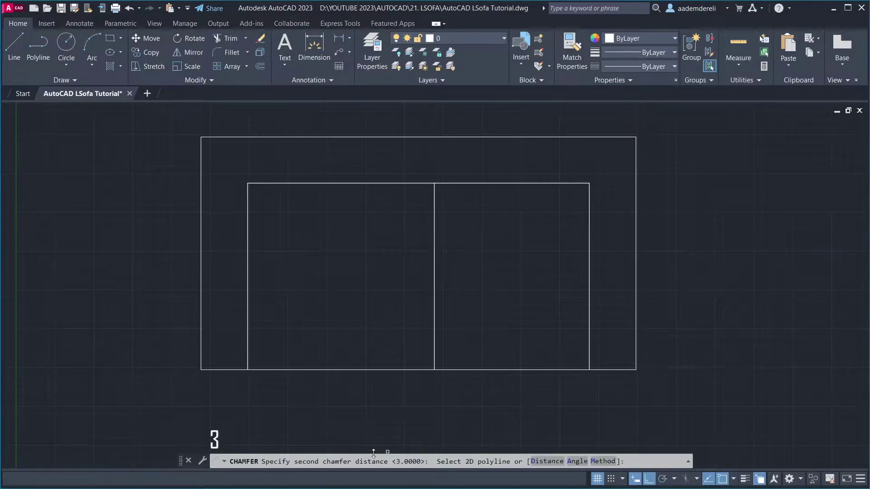
left_click(283, 370)
- Chamfer all corners of the outer frame and the right cushion polylines
key("Return")
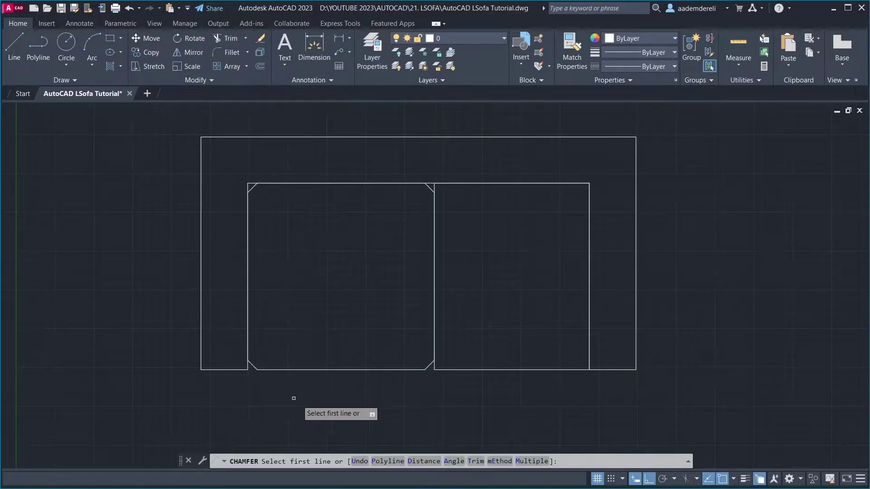
left_click(391, 461)
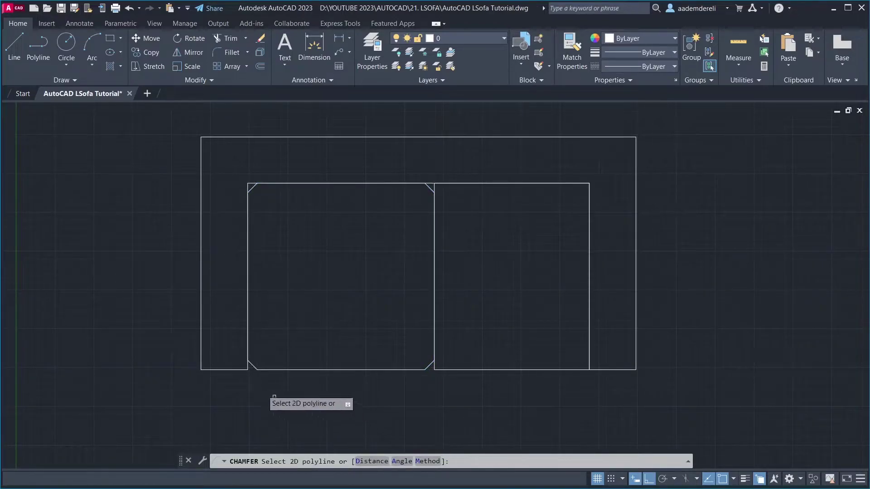
left_click(238, 369)
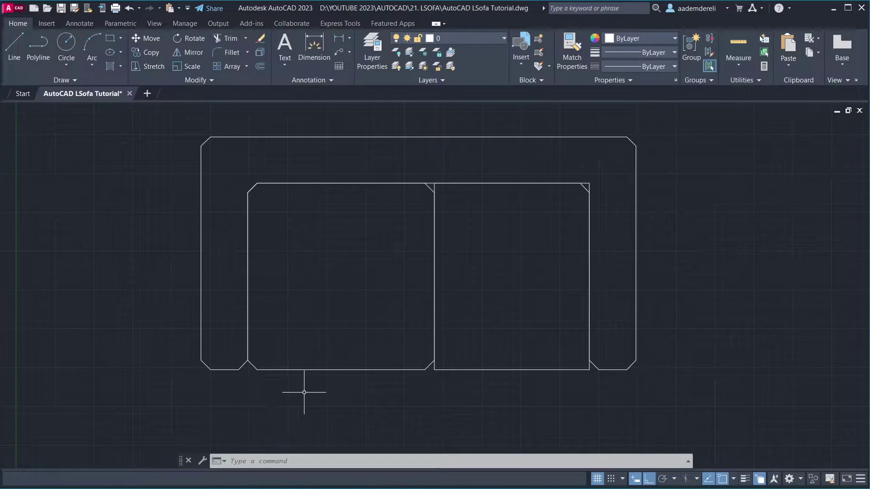
key("Return")
type("p")
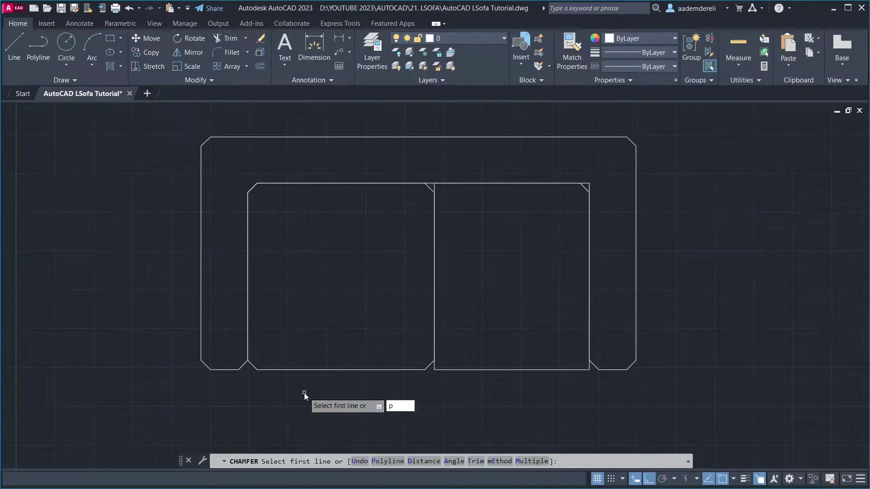
key("Return")
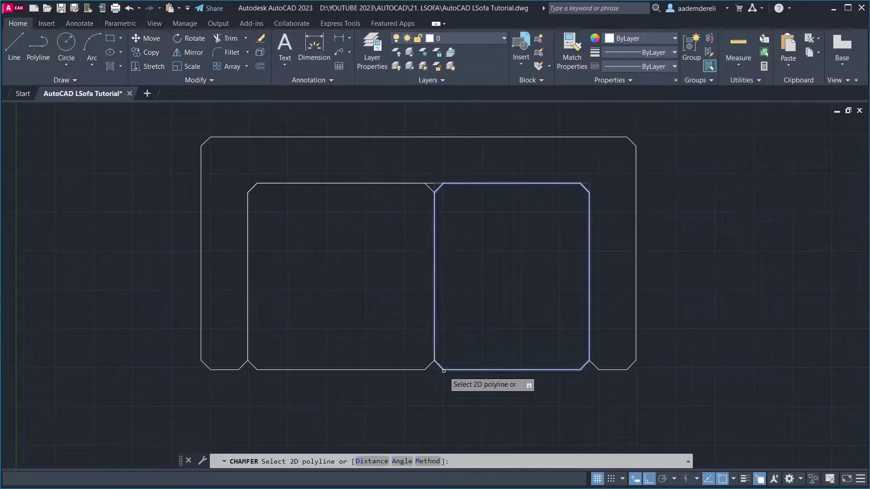
left_click(443, 371)
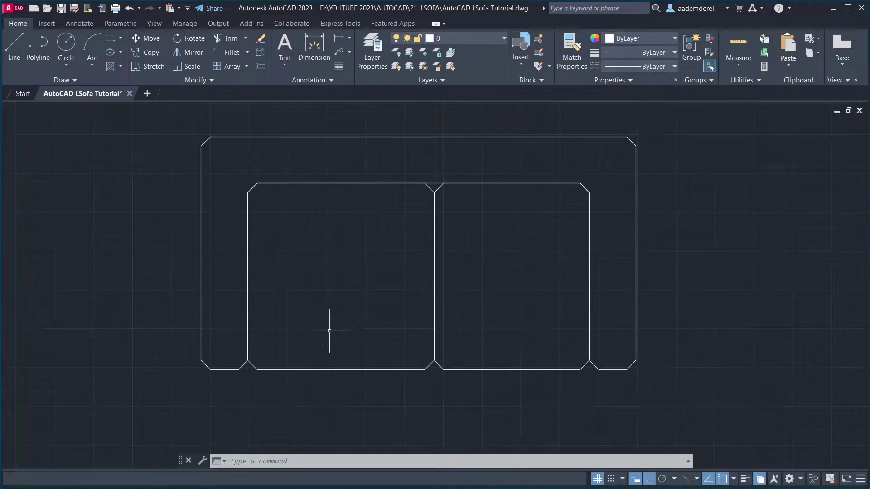
- Make the left cushion a wipeout, keeping its polyline
type("wi")
key("Return")
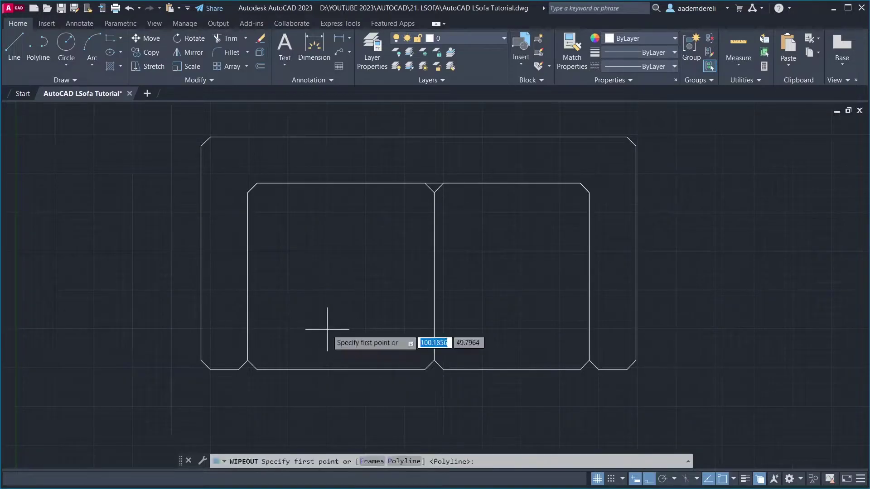
left_click(407, 460)
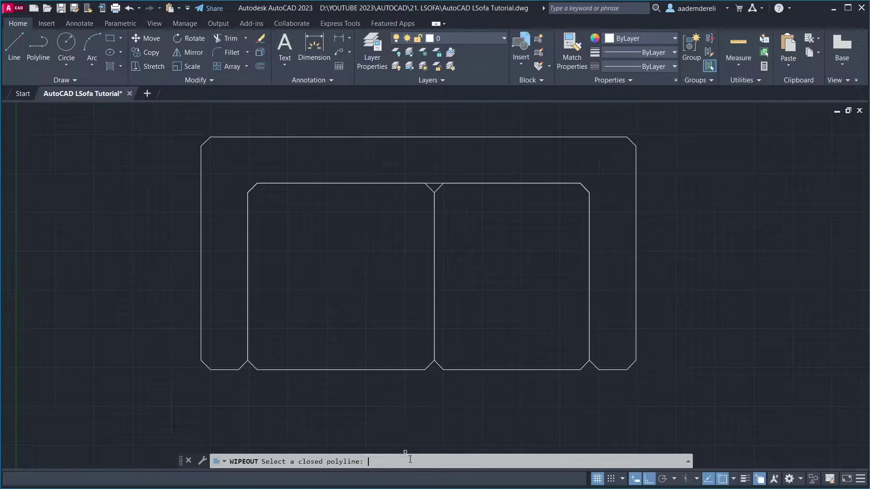
left_click(337, 370)
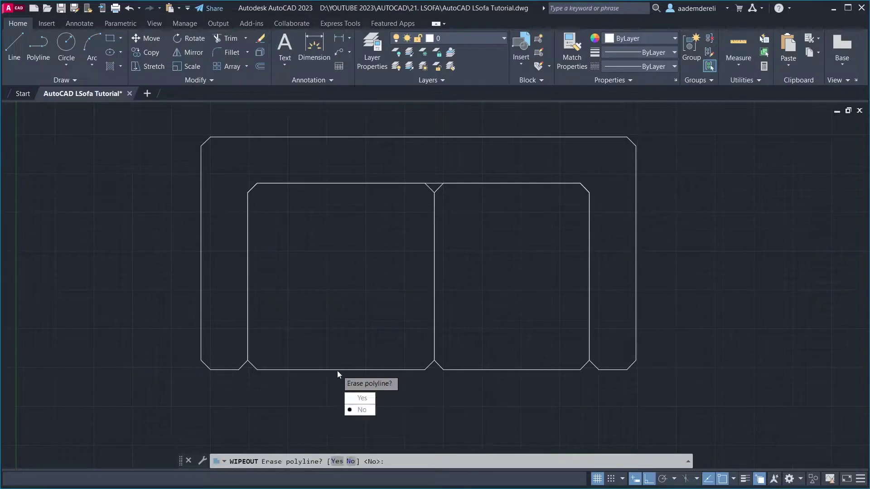
left_click(361, 409)
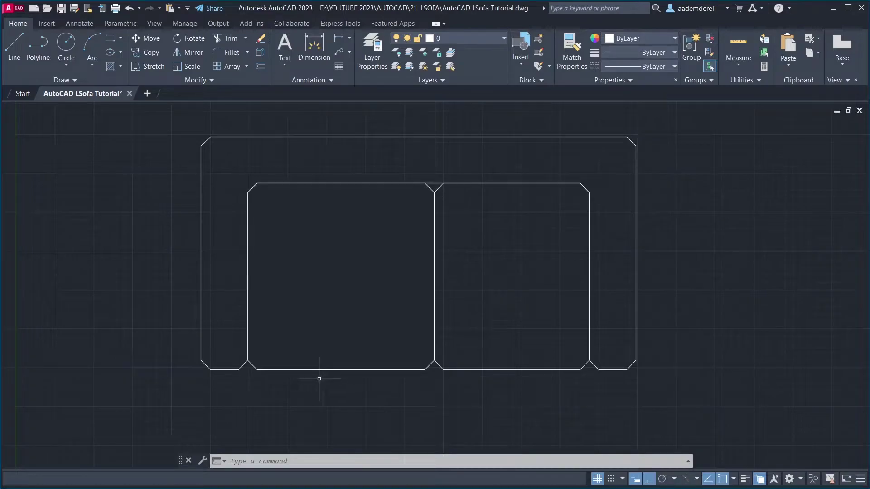
- Make the outer frame a wipeout, keeping its polyline
key("Return")
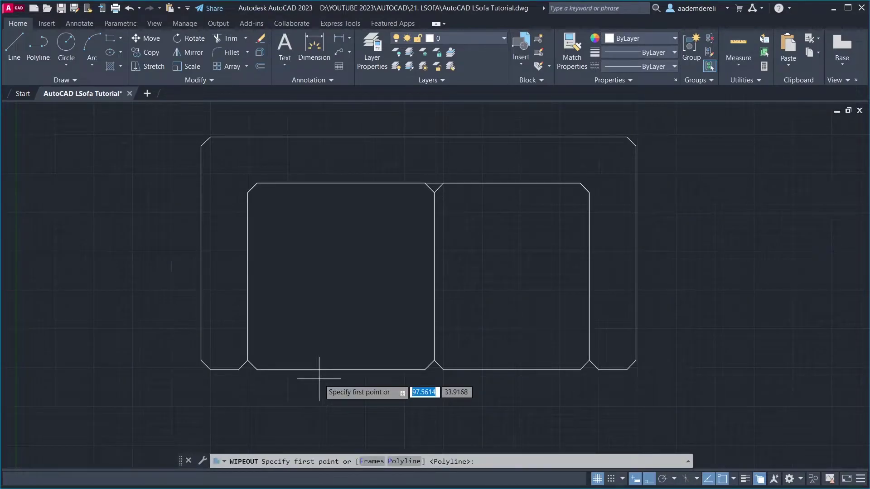
type("p")
key("Return")
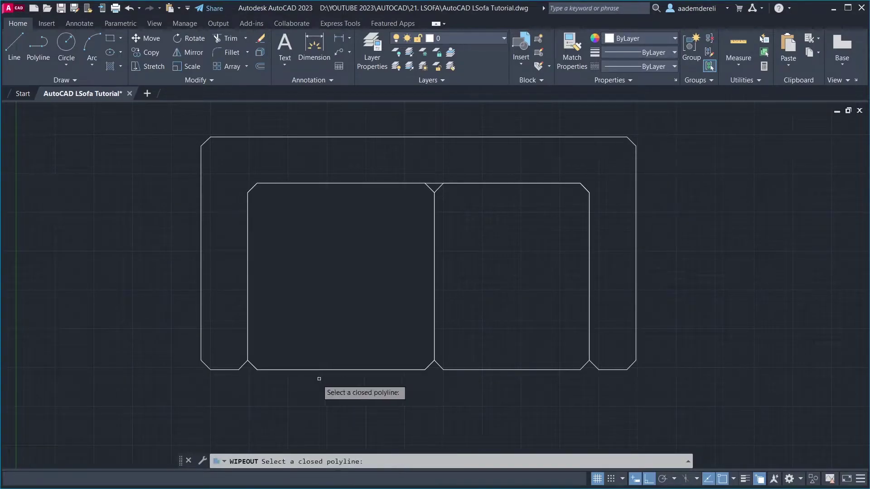
left_click(233, 369)
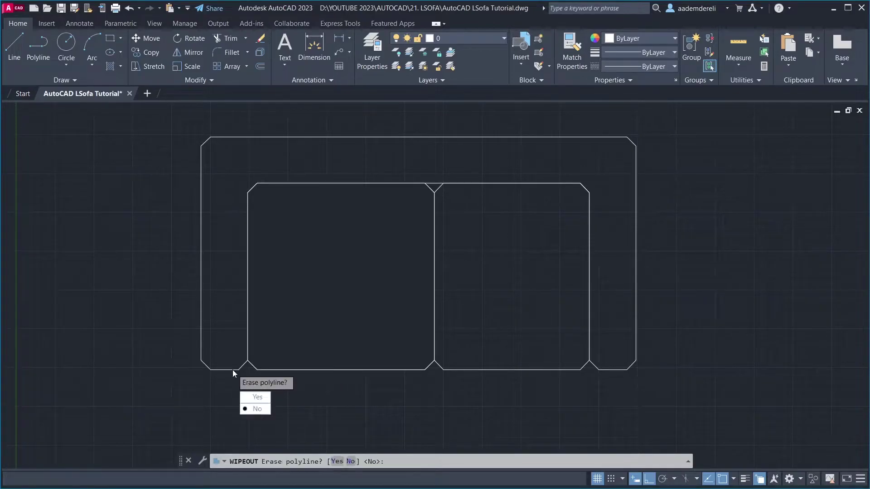
left_click(256, 409)
- Make the right cushion a wipeout keeping its polyline, then select the left cushion outline
key("Return")
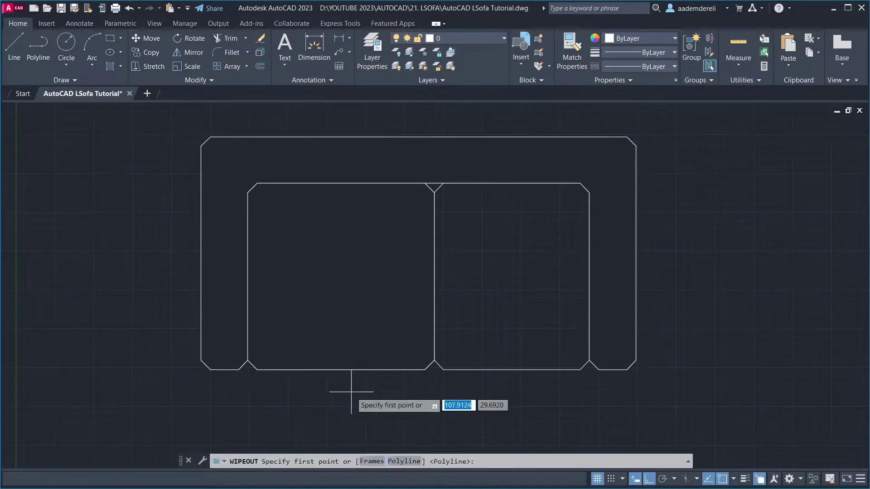
type("p")
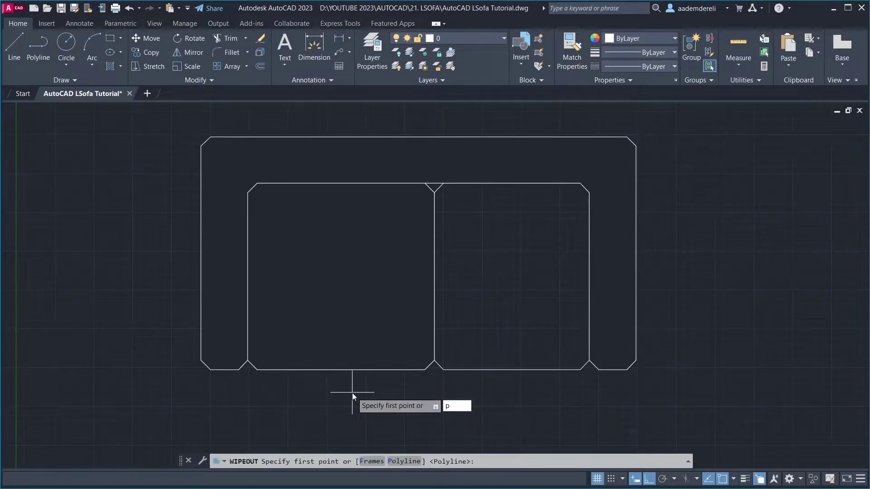
key("Return")
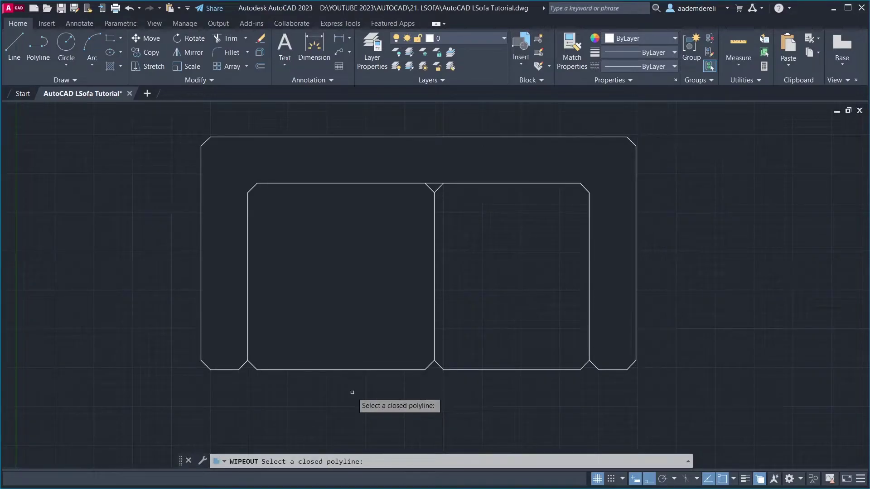
left_click(462, 370)
key("Return")
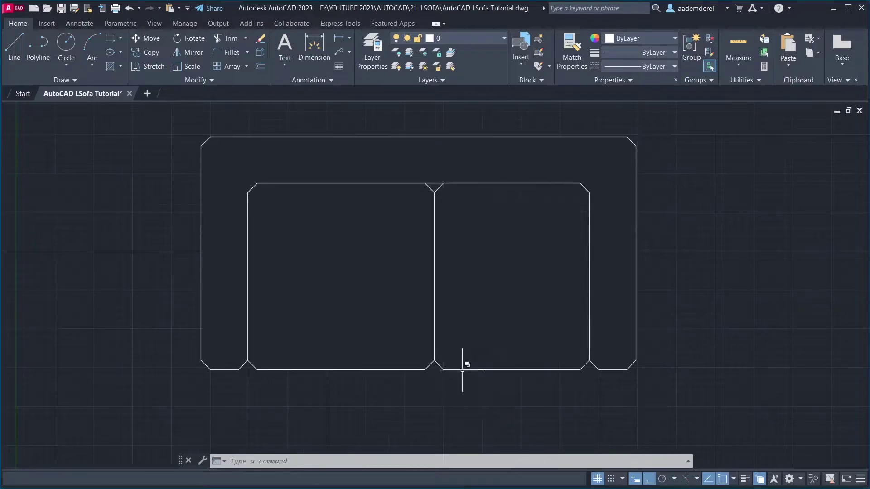
left_click(400, 370)
- Send both cushion outlines and the outer frame to the back via Draw Order
key("Return")
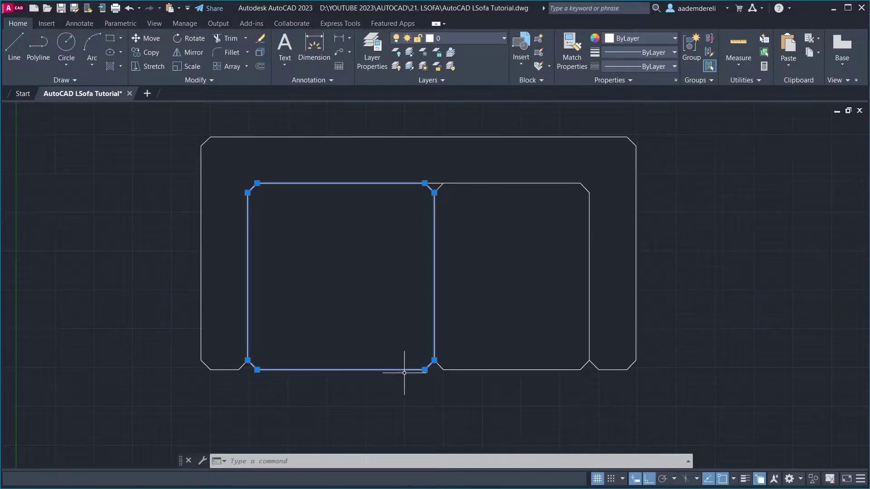
left_click(456, 371)
key("Return")
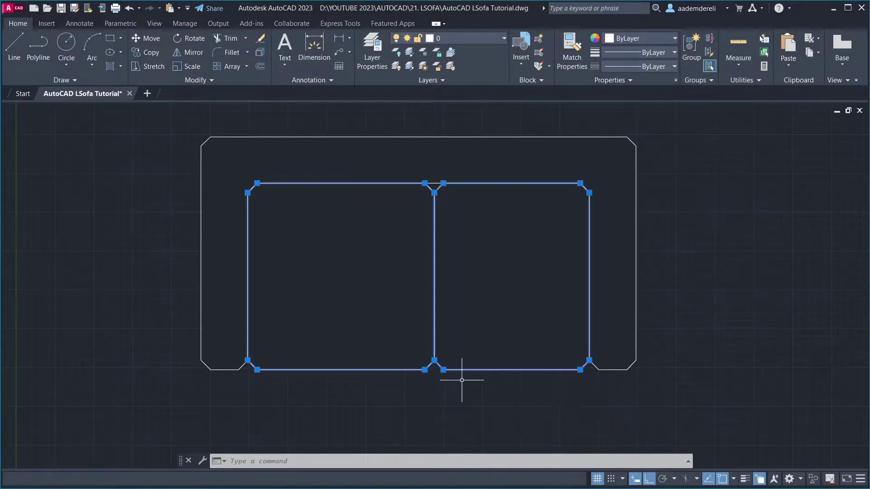
left_click(610, 370)
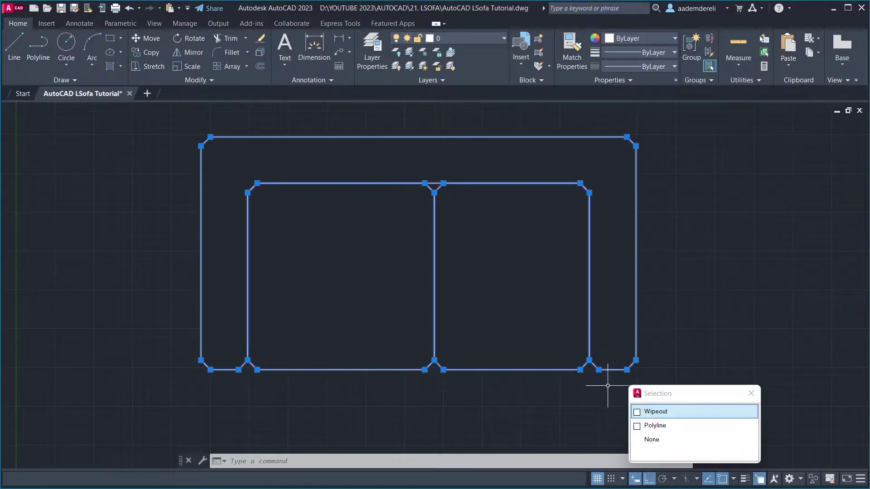
key("Return")
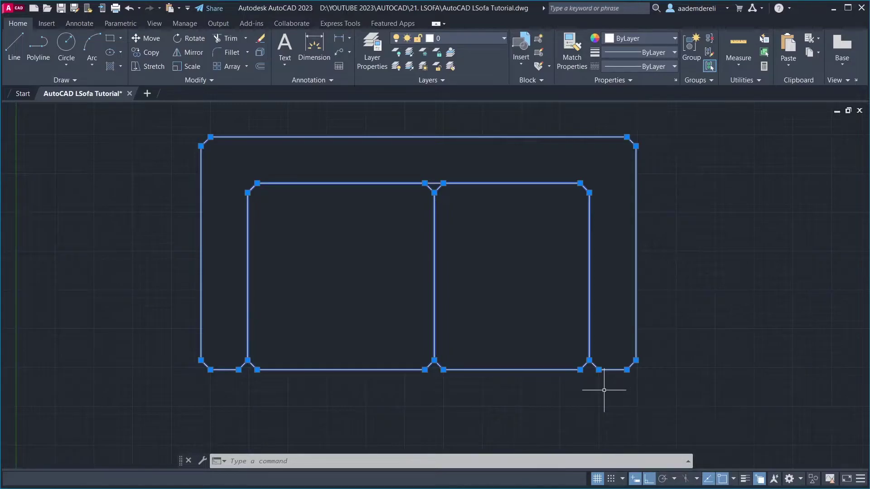
right_click(364, 272)
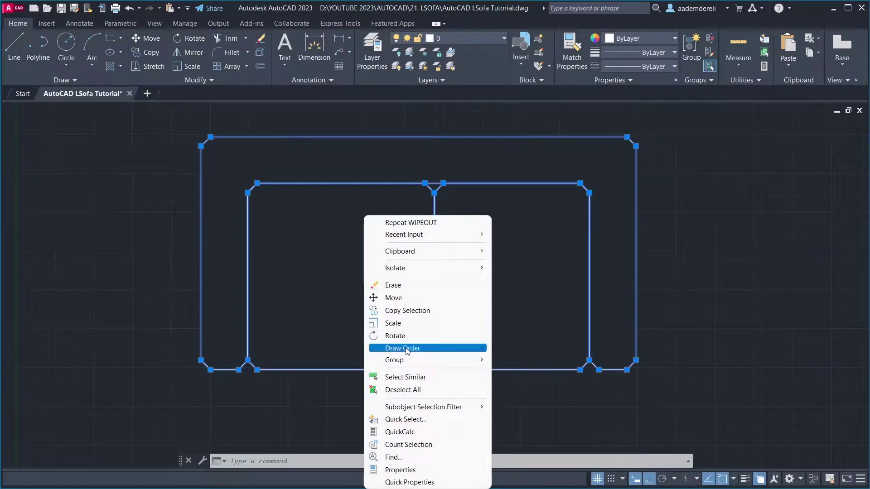
mouse_move(407, 350)
left_click(557, 361)
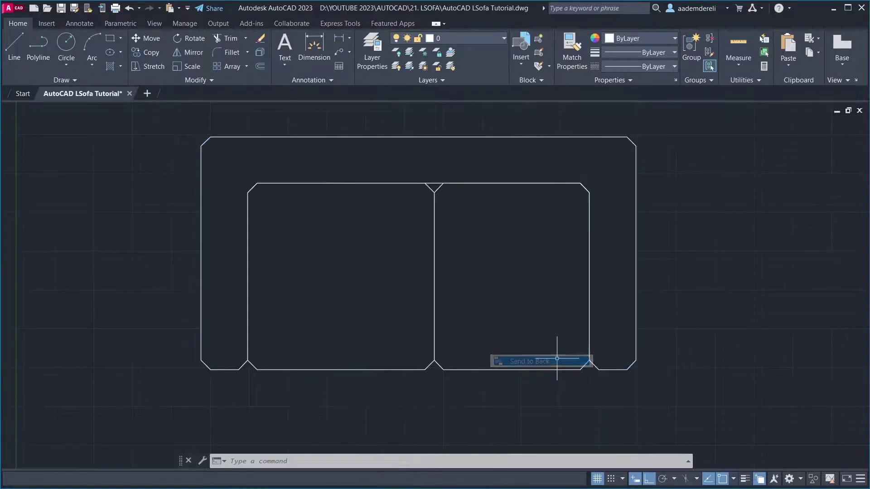
middle_click_drag(551, 317, 435, 346)
- Make the selected sofa block Dynamic_Sofa_Tutorial, base point at top-edge midpoint, opened in Block Editor
left_click(543, 165)
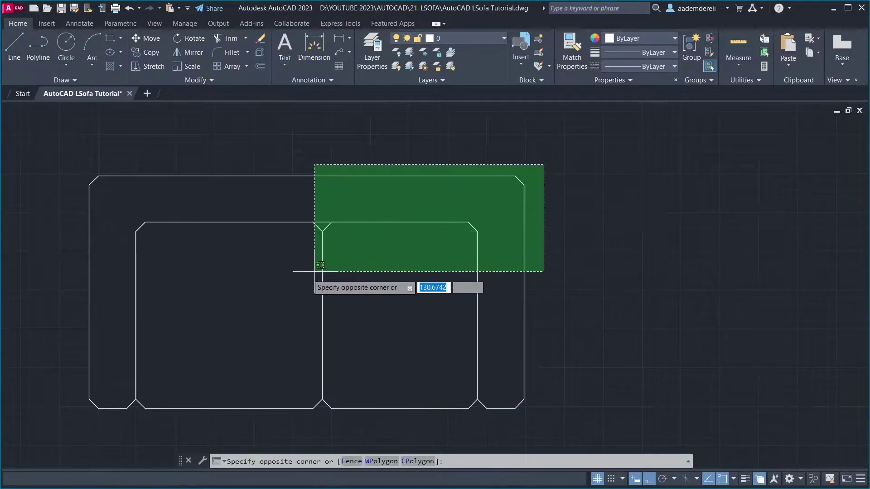
left_click(291, 281)
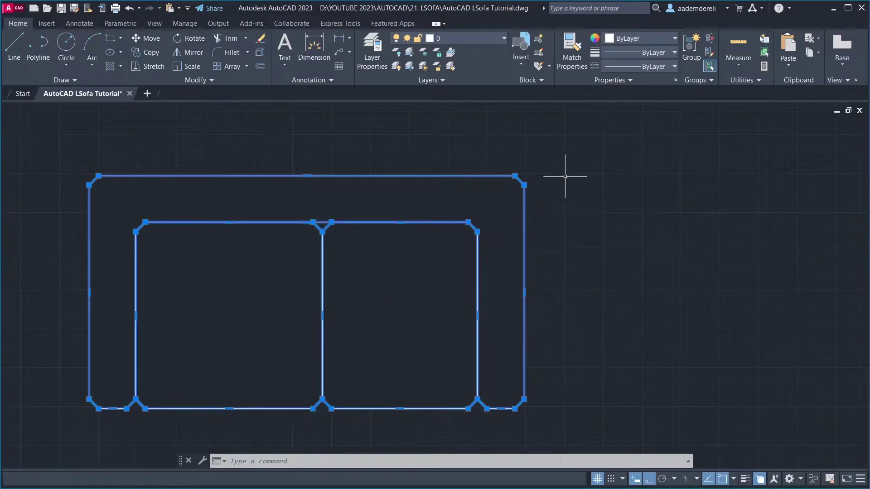
type("B")
key("Return")
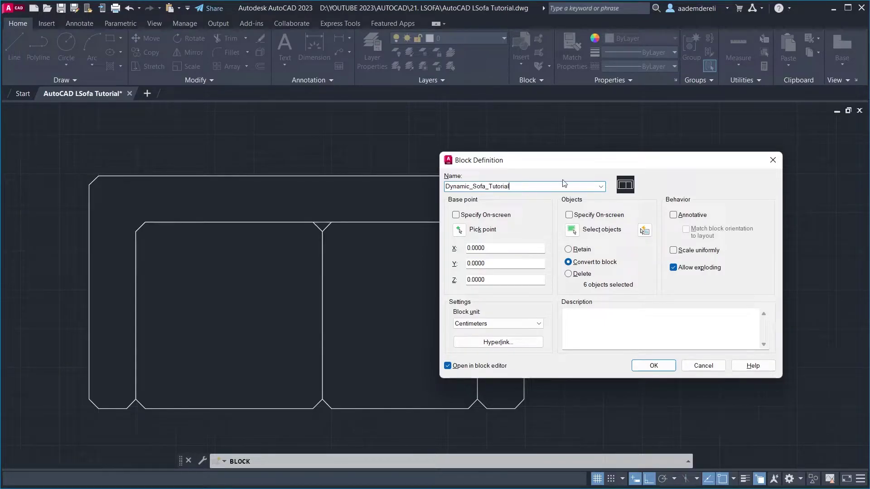
left_click(456, 235)
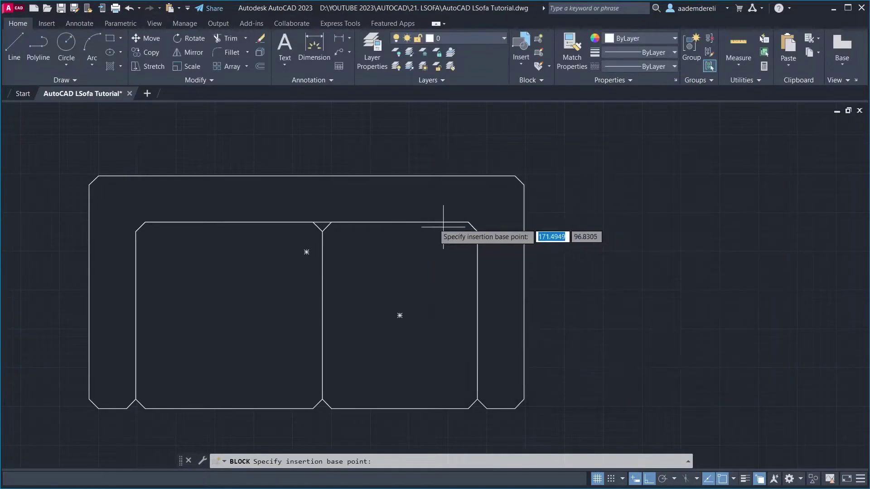
left_click(306, 175)
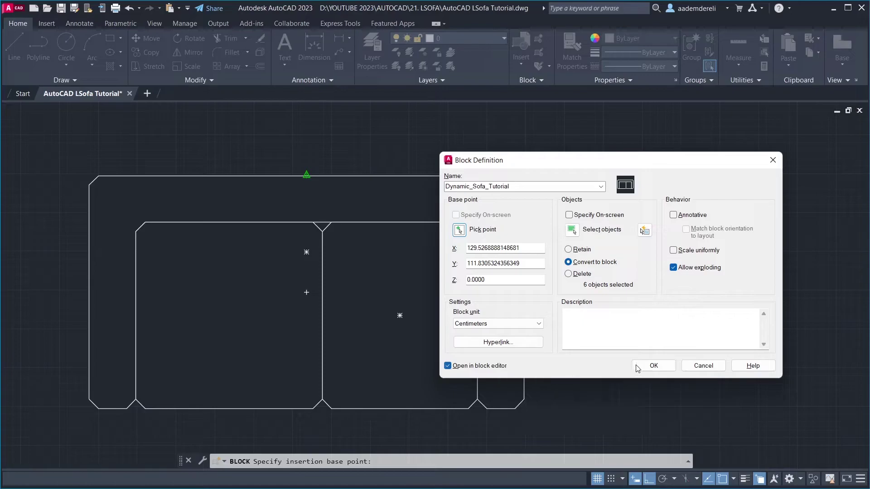
left_click(652, 365)
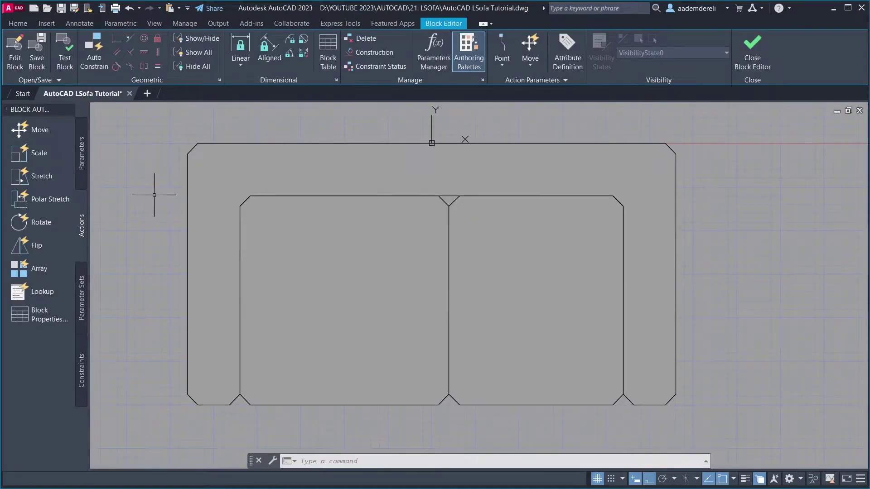
- Place a base point at the top-edge origin and Distance1 across the right cushion
left_click(82, 181)
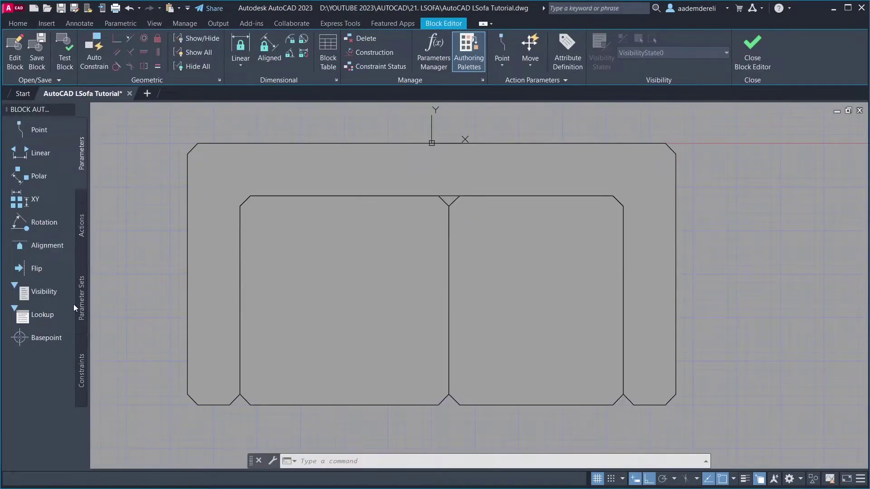
left_click(69, 335)
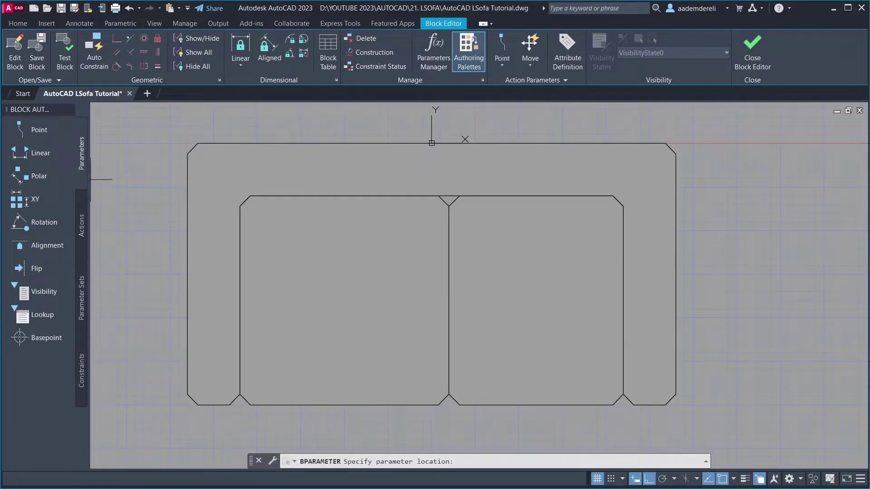
left_click(431, 143)
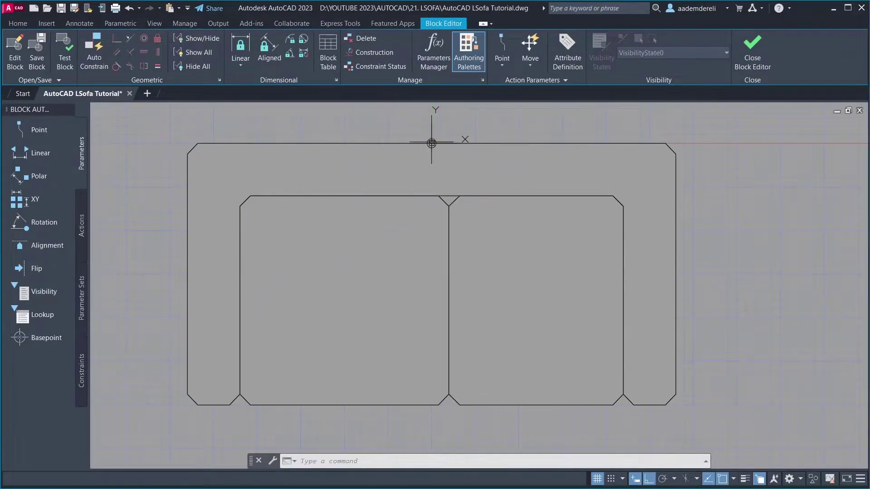
left_click(56, 151)
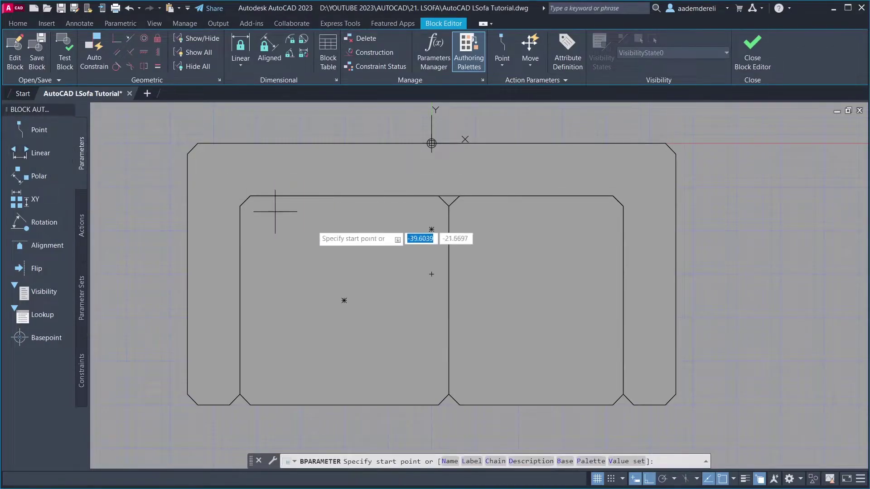
left_click(448, 300)
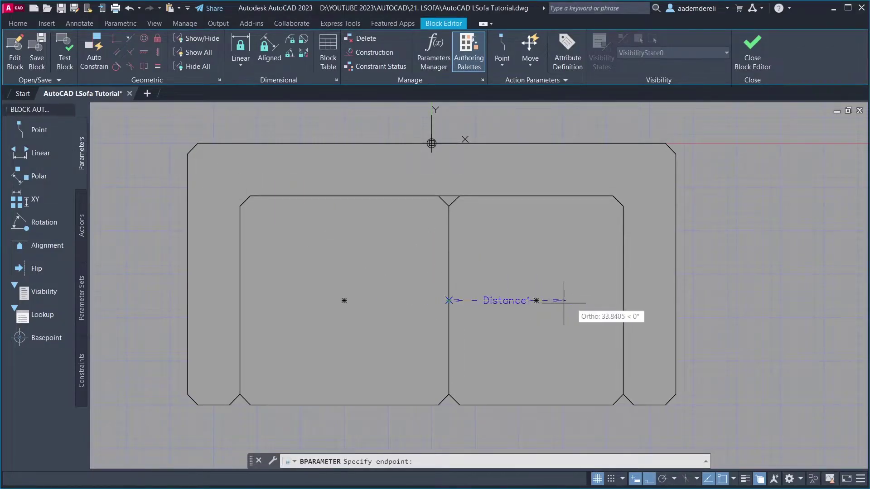
left_click(623, 300)
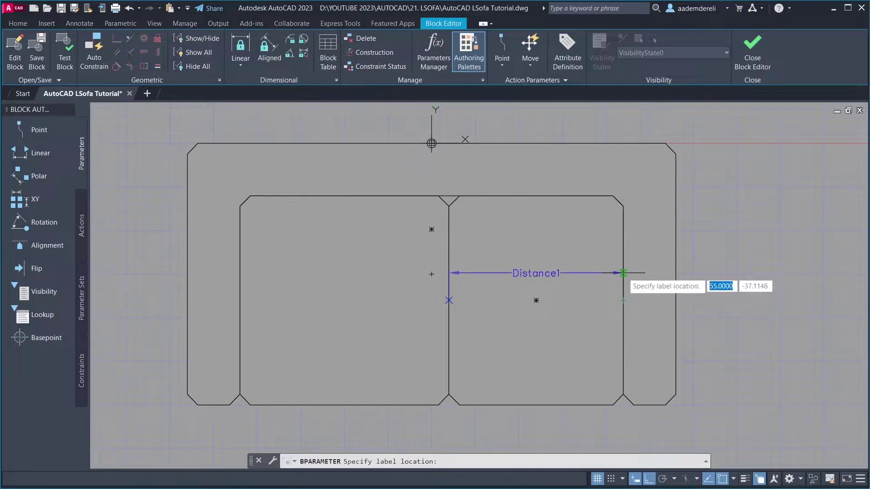
left_click(623, 299)
- Add vertical linear parameters Distance2 through the left cushion and Distance3 along the left side
key("Return")
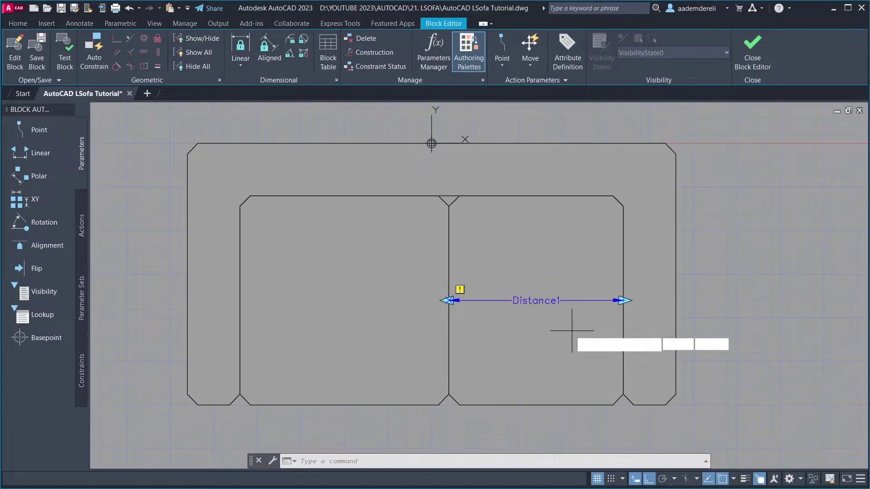
left_click(344, 196)
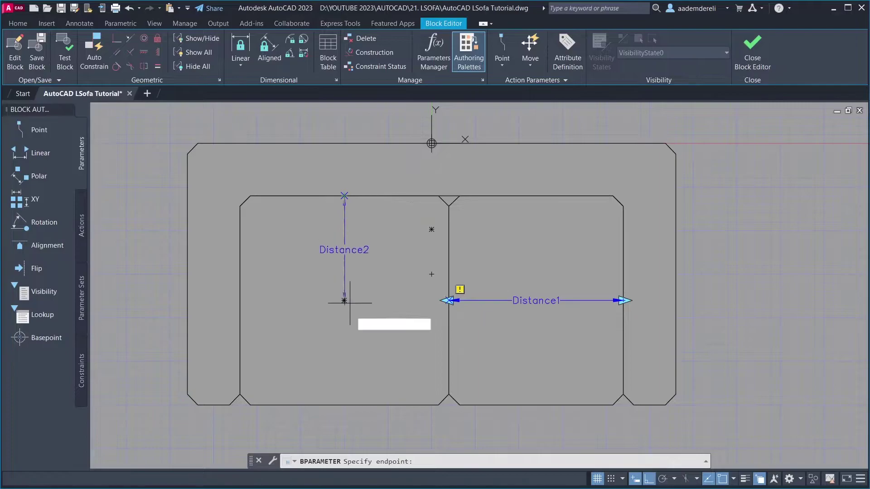
left_click(354, 404)
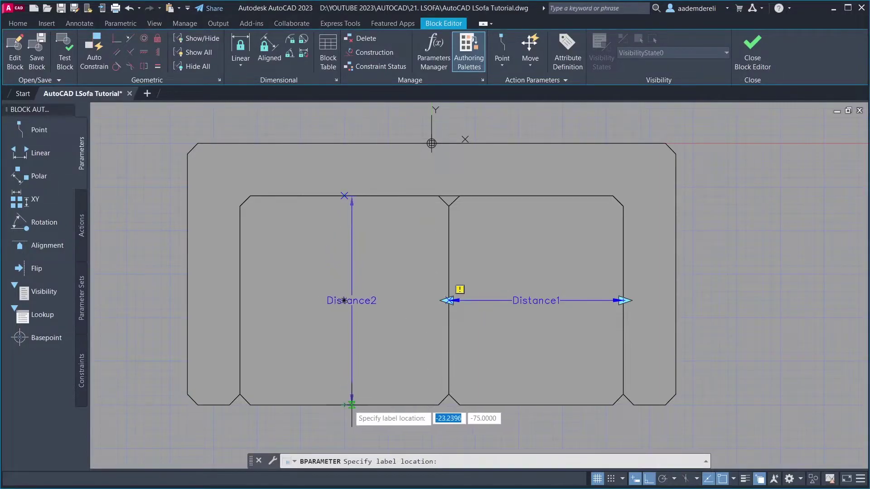
left_click(343, 300)
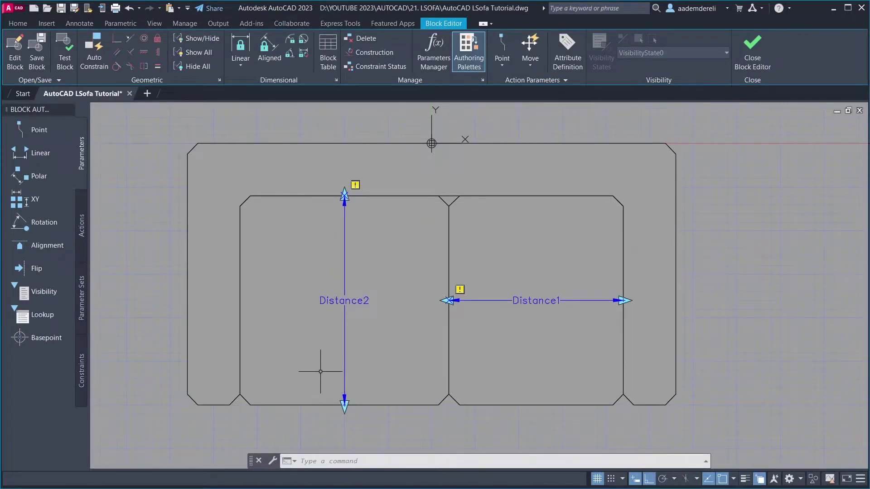
key("Return")
left_click(198, 143)
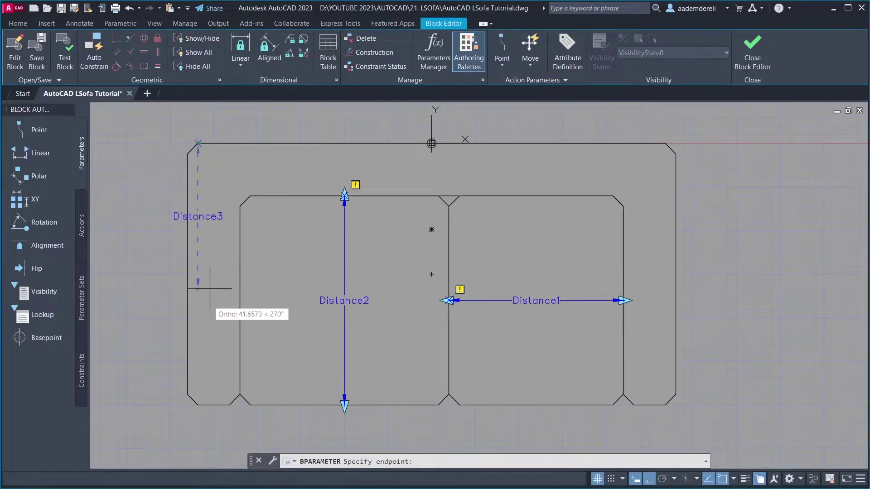
left_click(198, 405)
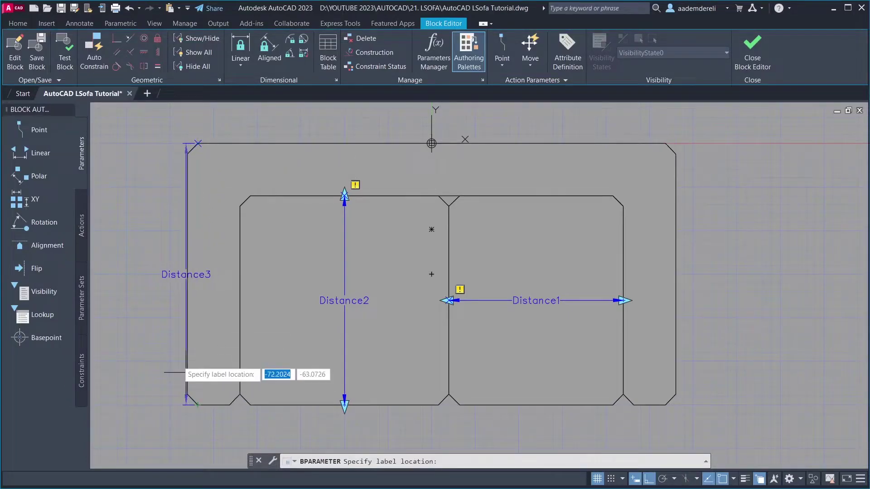
left_click(146, 340)
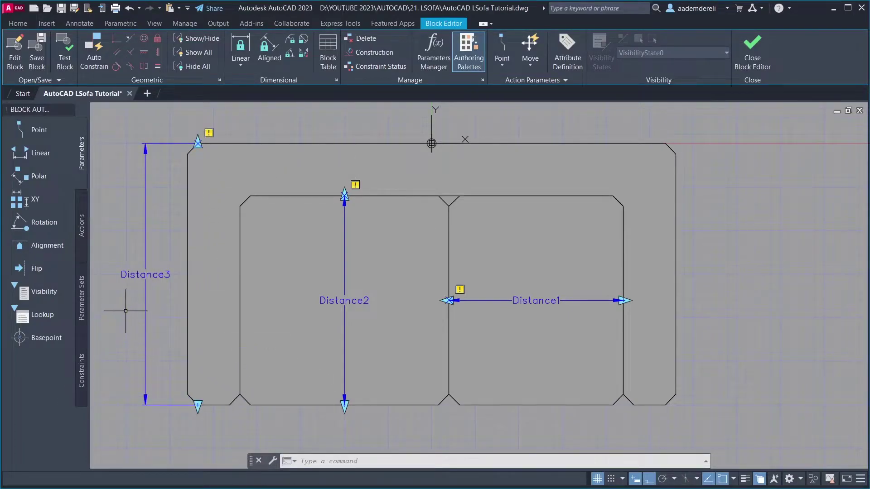
- Add an alignment parameter at the top-edge midpoint and Flip state1 across the left arm
left_click(67, 247)
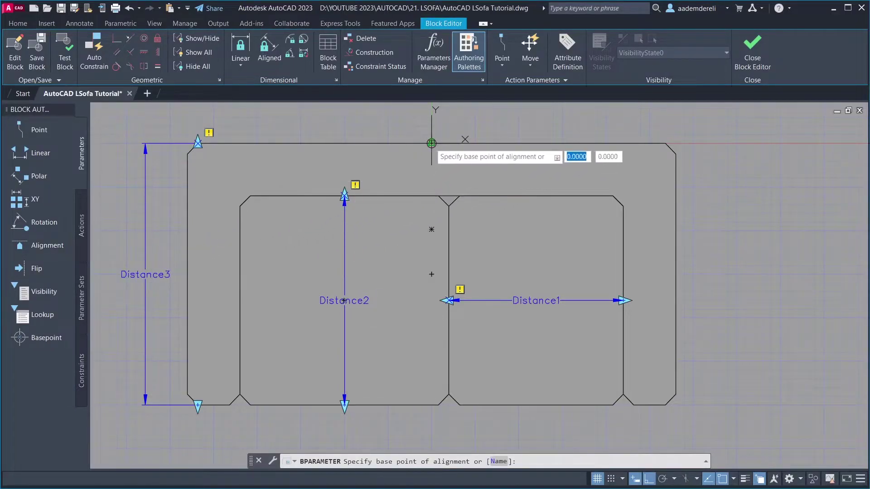
left_click(432, 143)
left_click(461, 149)
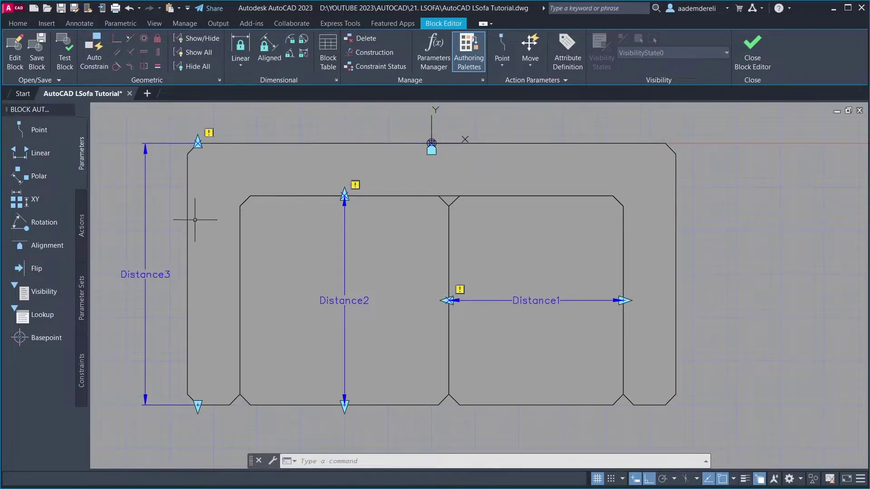
left_click(53, 269)
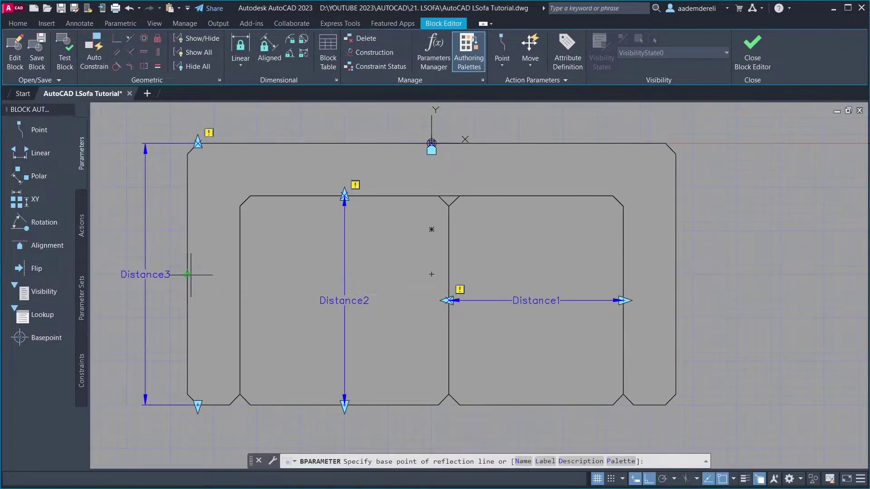
left_click(215, 274)
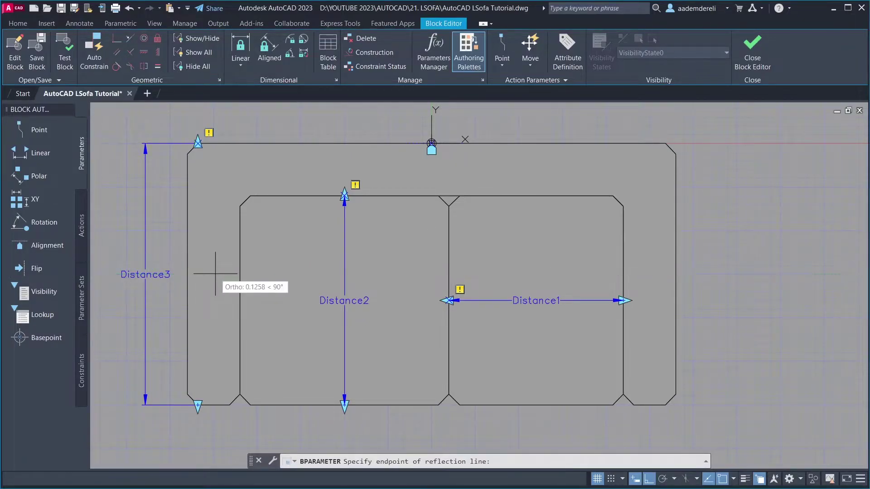
left_click(237, 279)
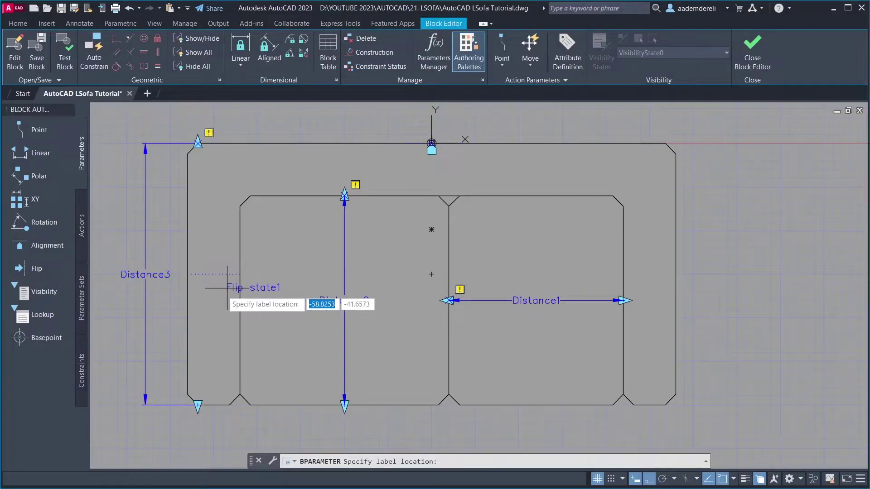
left_click(202, 297)
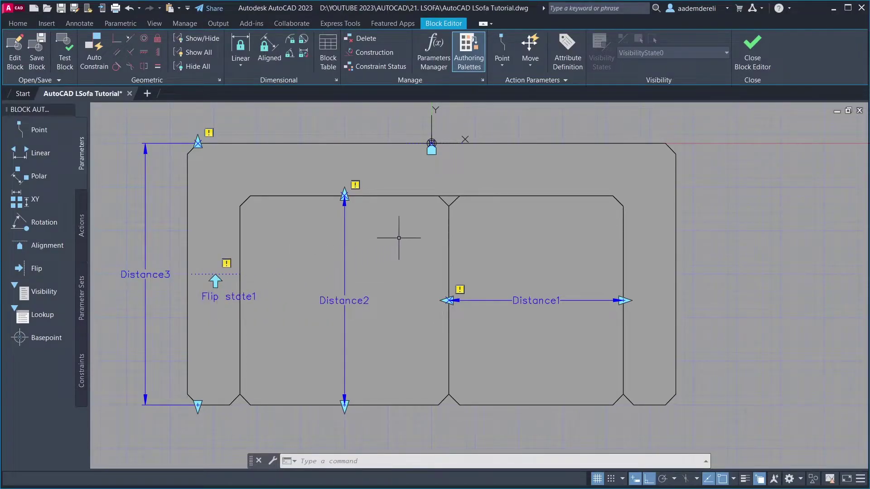
- Add Flip state2 with a vertical reflection line through the base point, then open Properties
key("Return")
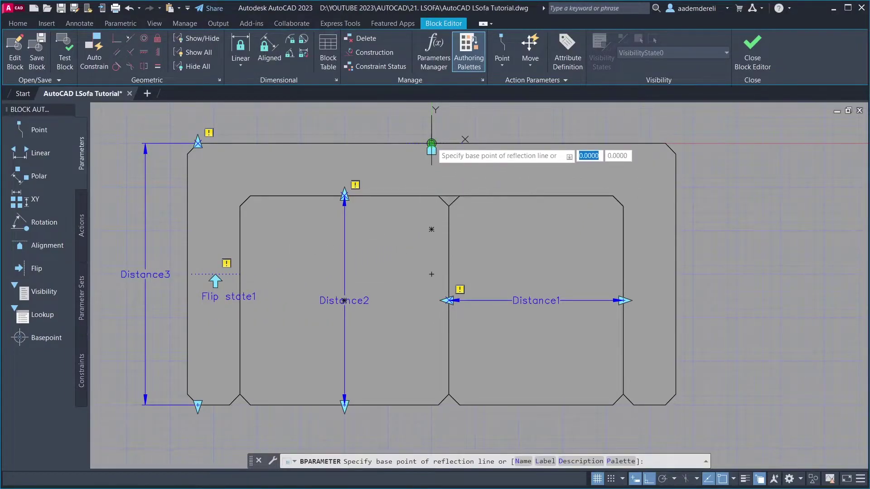
left_click(431, 143)
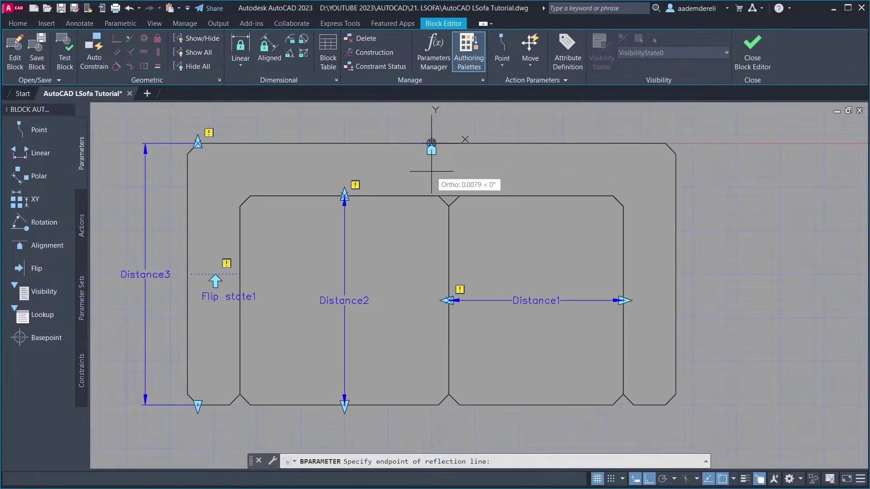
left_click(432, 192)
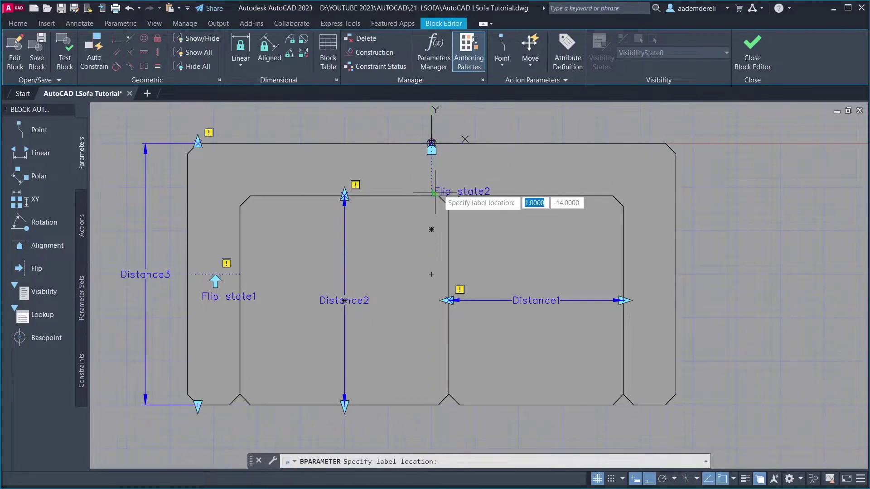
left_click(448, 174)
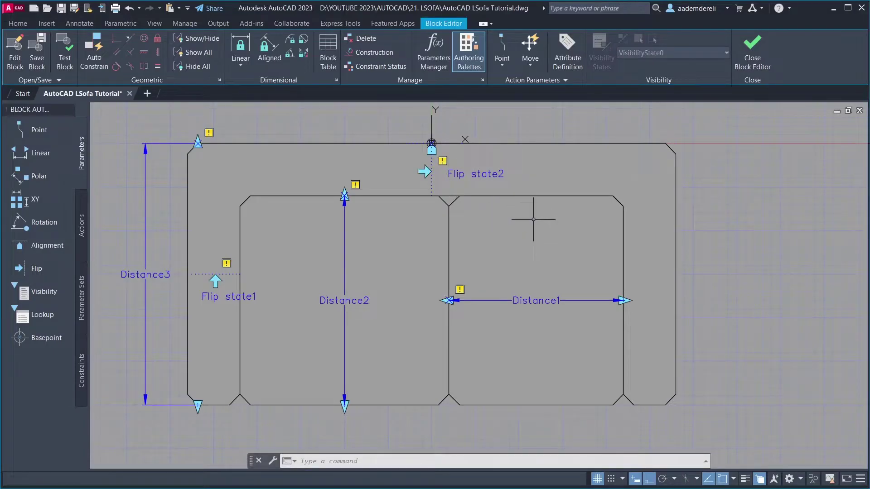
type("PR")
key("Return")
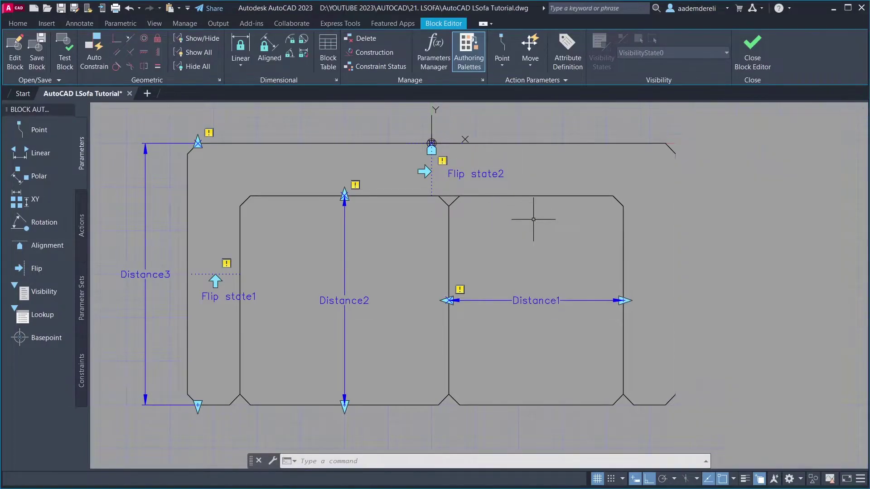
- Set Number of Grips to 1 for the Distance1, Distance2 and Distance3 parameters
middle_click_drag(306, 244, 378, 256)
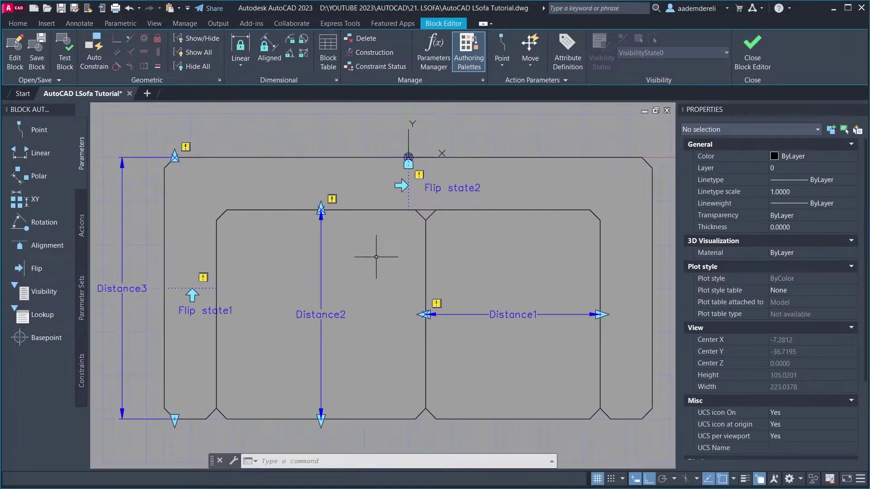
left_click(141, 289)
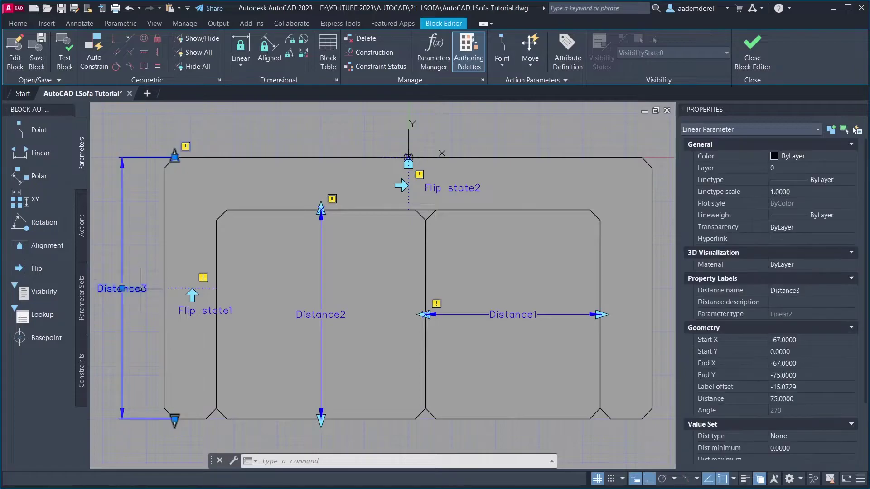
left_click(327, 313)
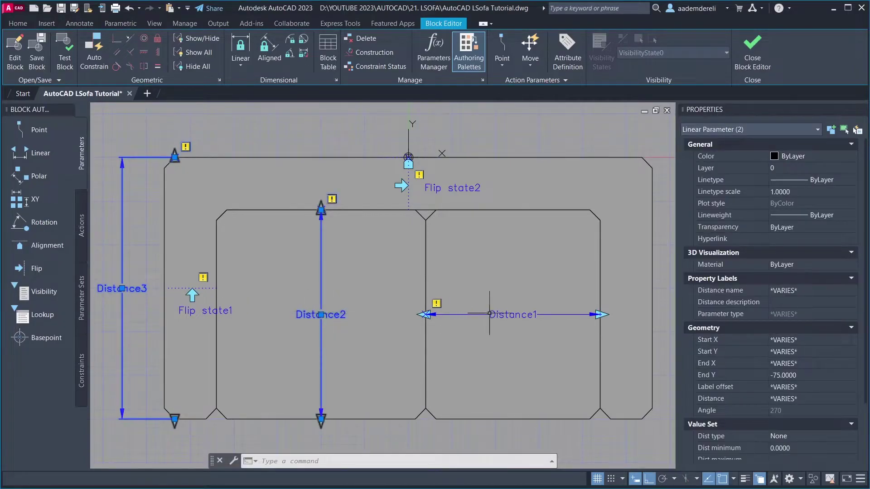
left_click(503, 315)
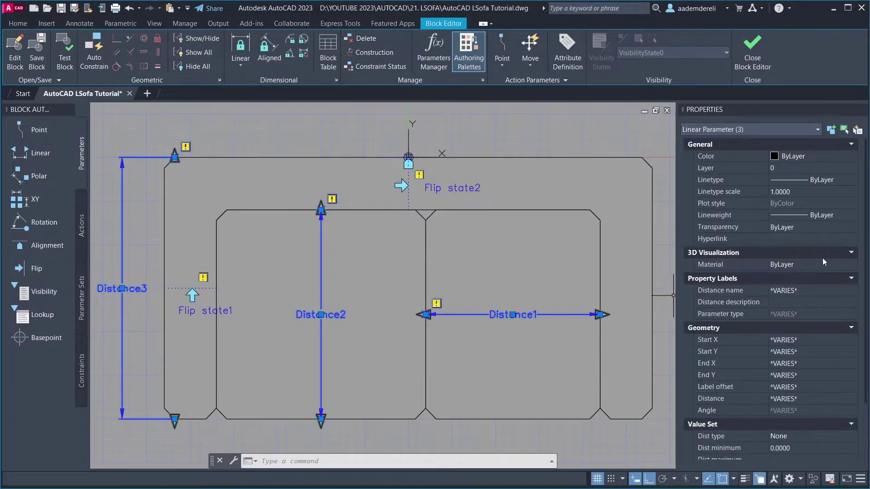
left_click_drag(865, 230, 868, 324)
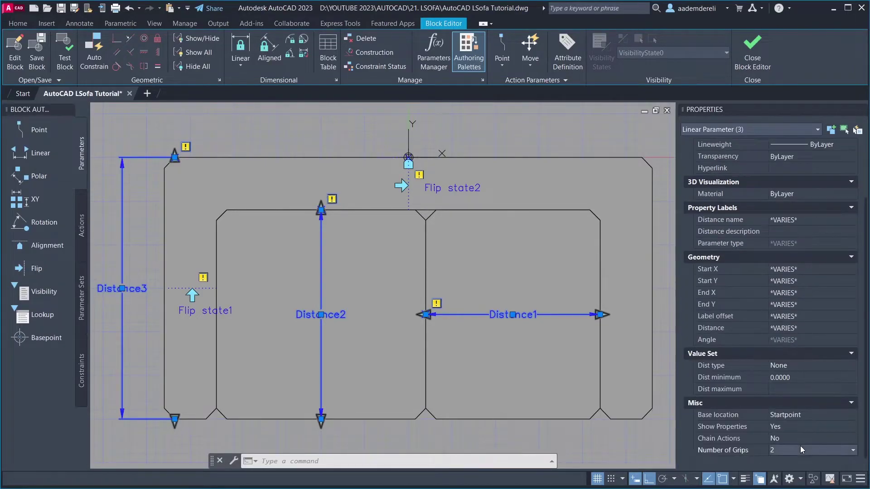
left_click(800, 447)
left_click(797, 470)
key("Escape")
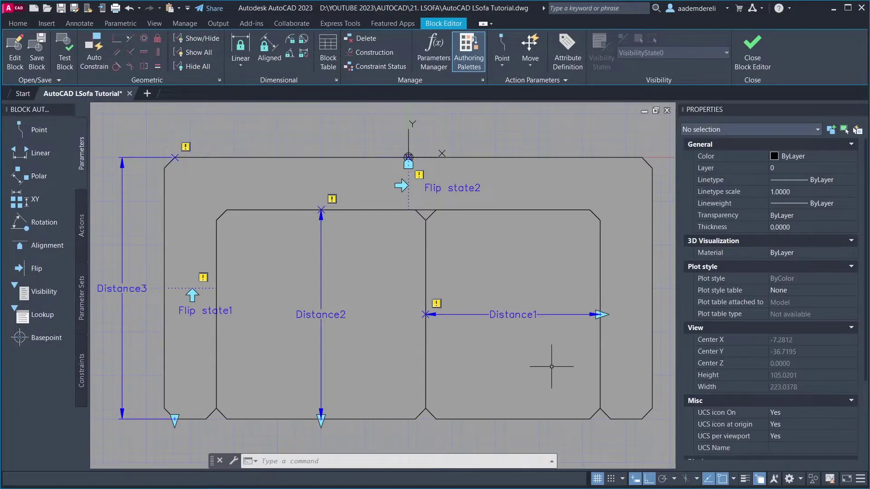
- Give Distance1 an Increment distance type: increment 50, minimum 50, maximum 300
left_click(528, 315)
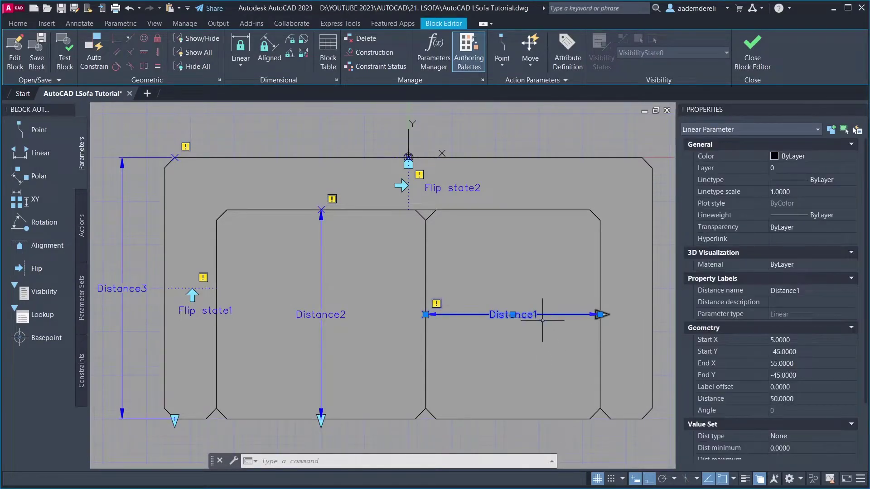
scroll(836, 390, "down", 2)
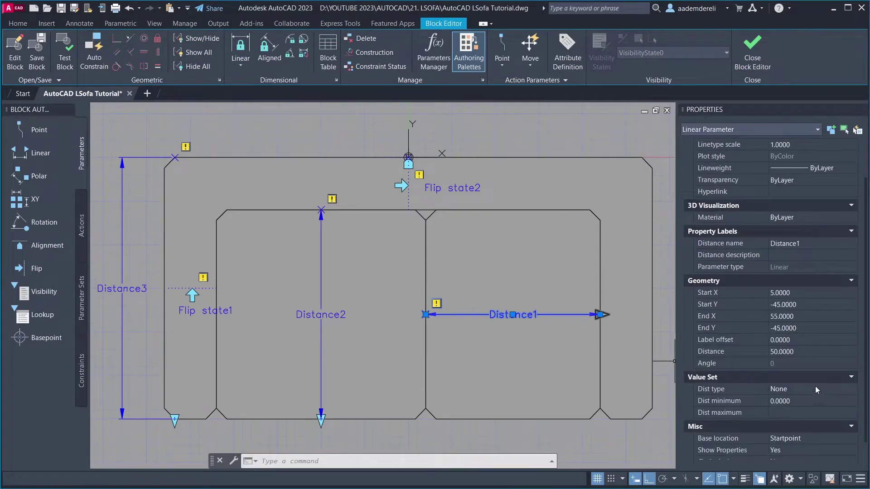
left_click(815, 386)
left_click(808, 410)
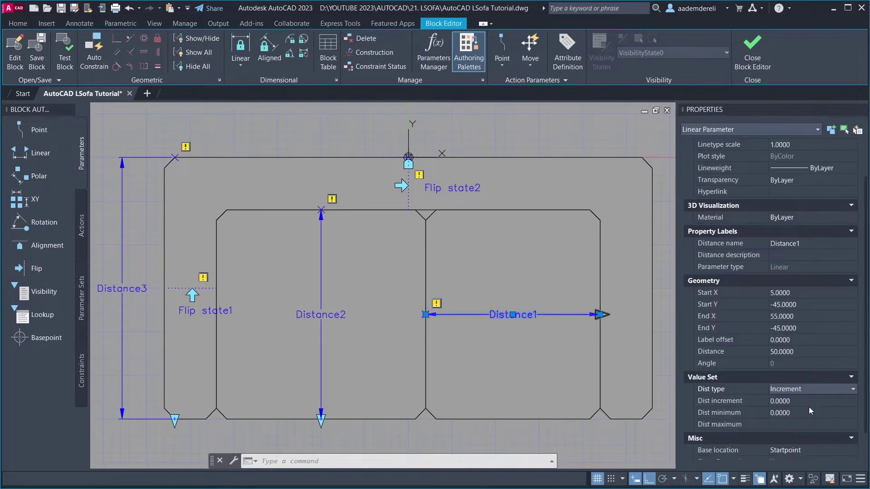
left_click(803, 401)
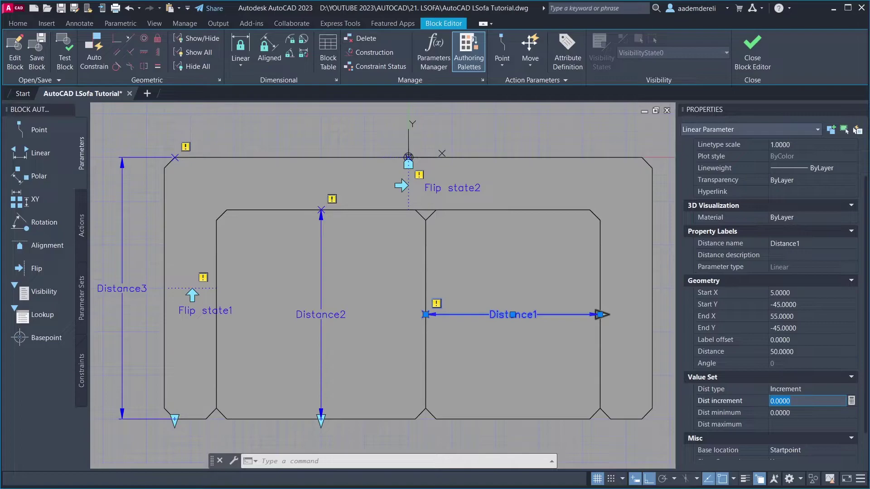
key("Tab")
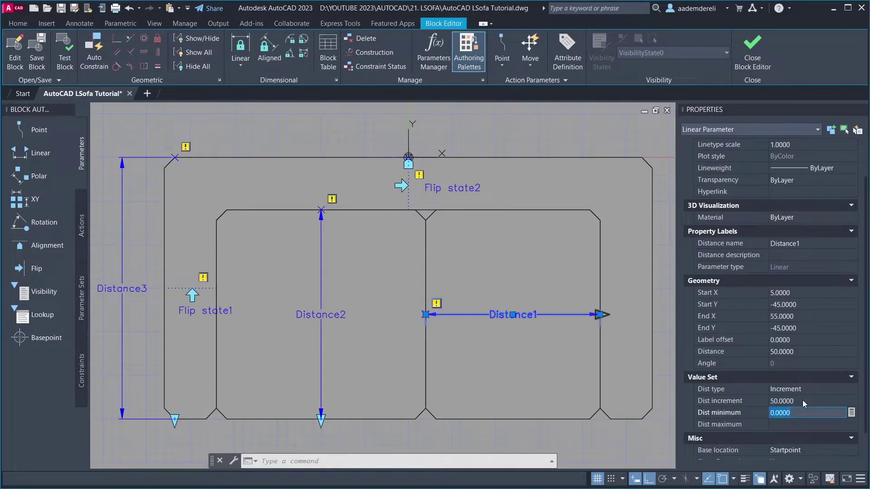
key("Tab")
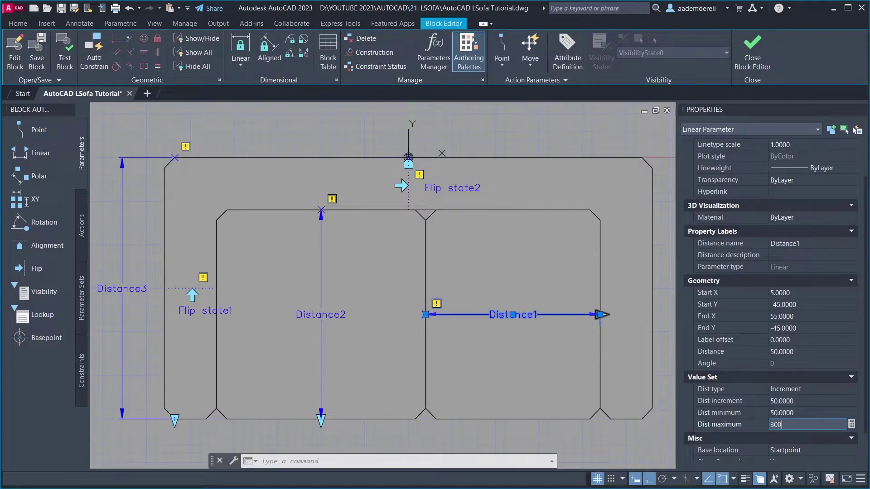
key("Return")
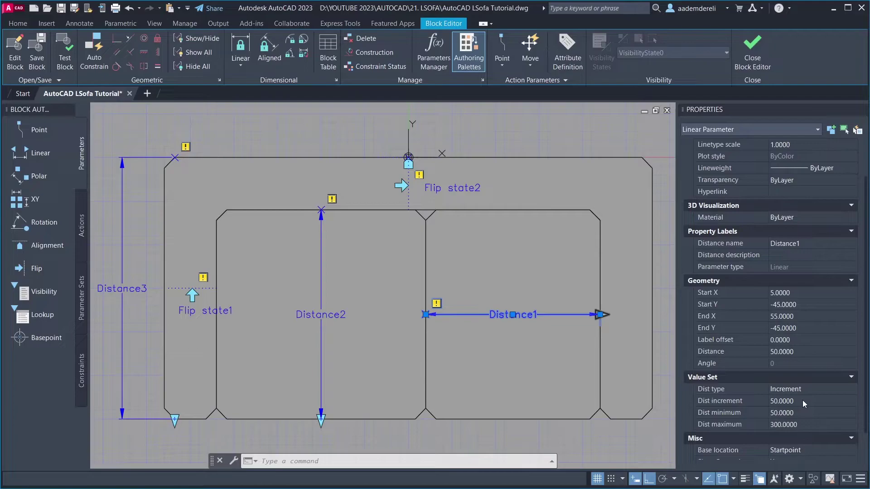
key("Escape")
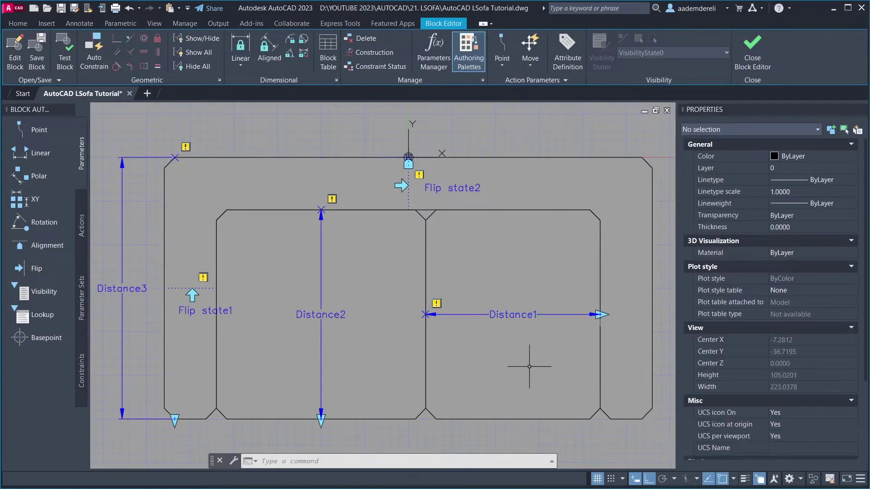
- Attach a Stretch action to Distance1's right end, framing and selecting the sofa's right side
left_click(83, 204)
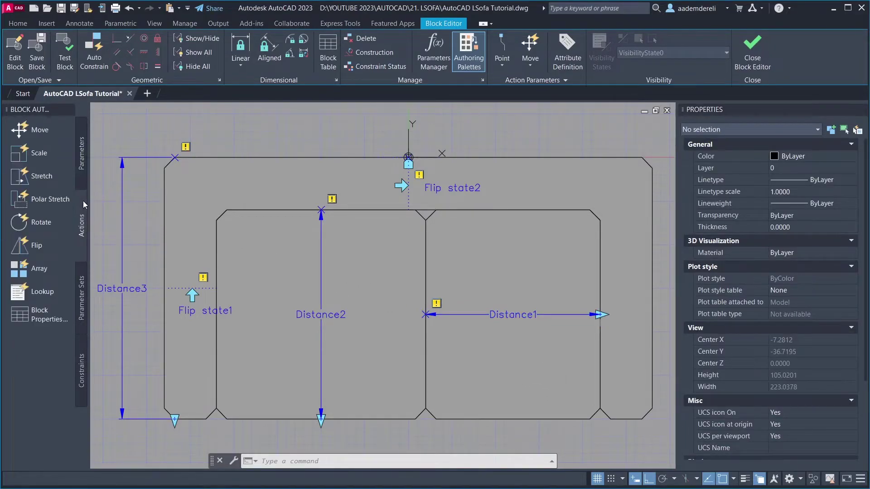
left_click(60, 178)
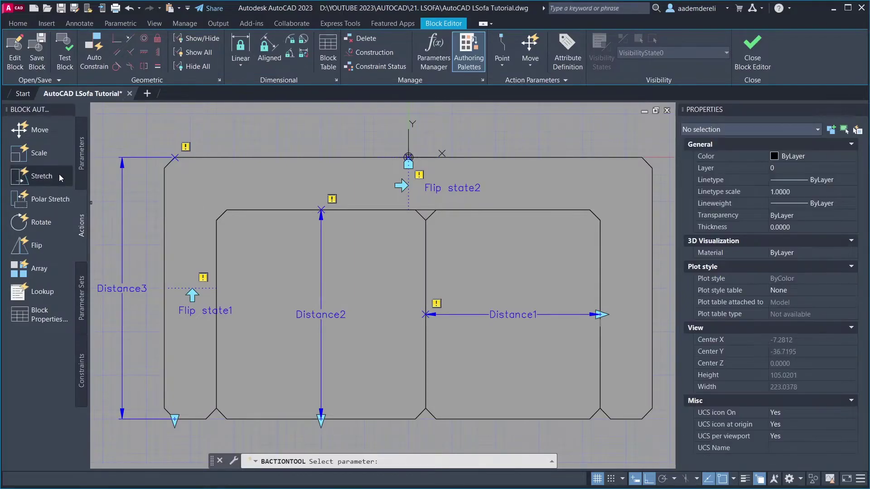
left_click(521, 314)
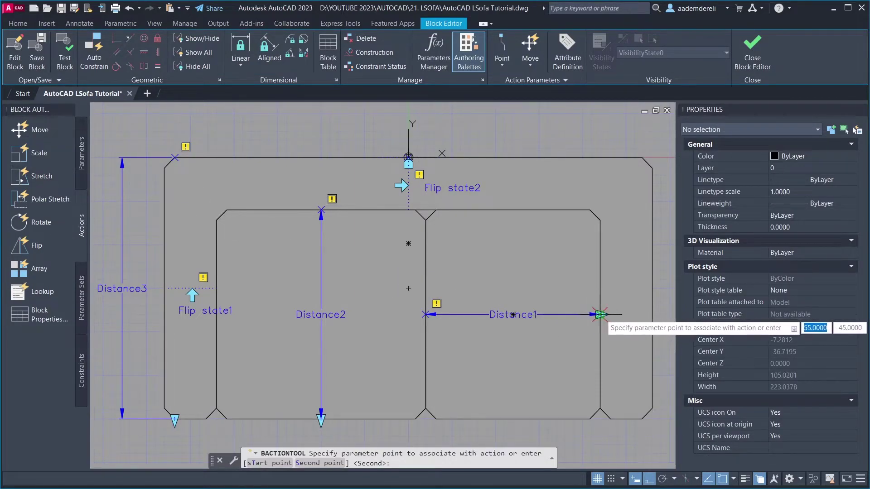
left_click(600, 314)
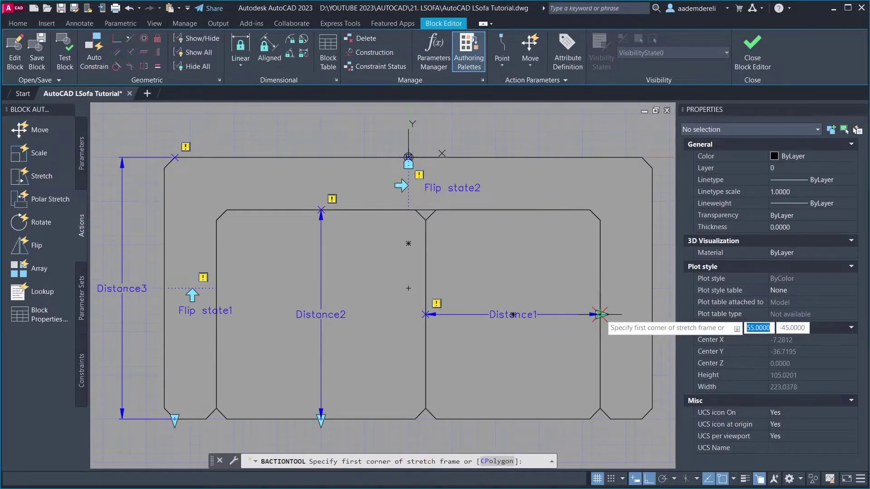
left_click(665, 141)
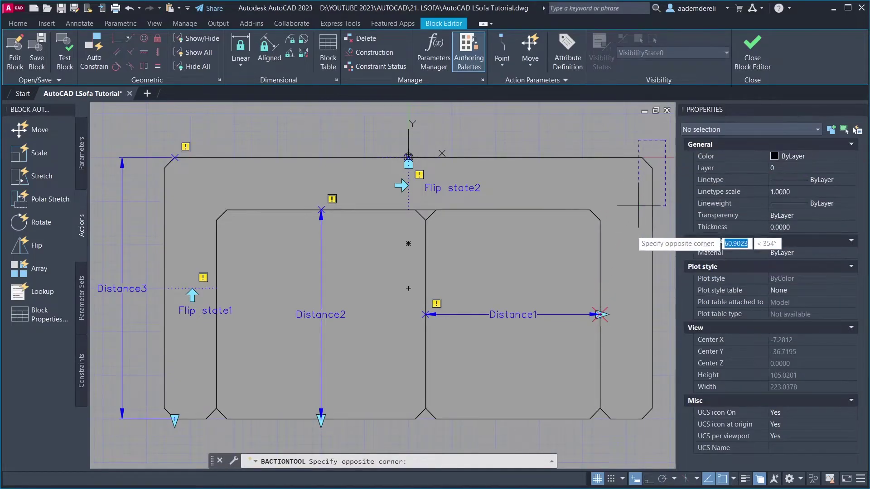
left_click(556, 434)
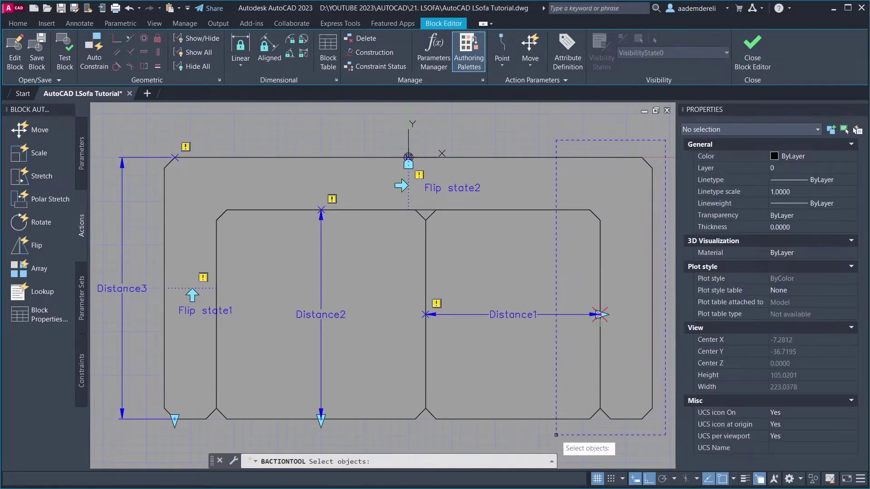
left_click(636, 428)
left_click(630, 407)
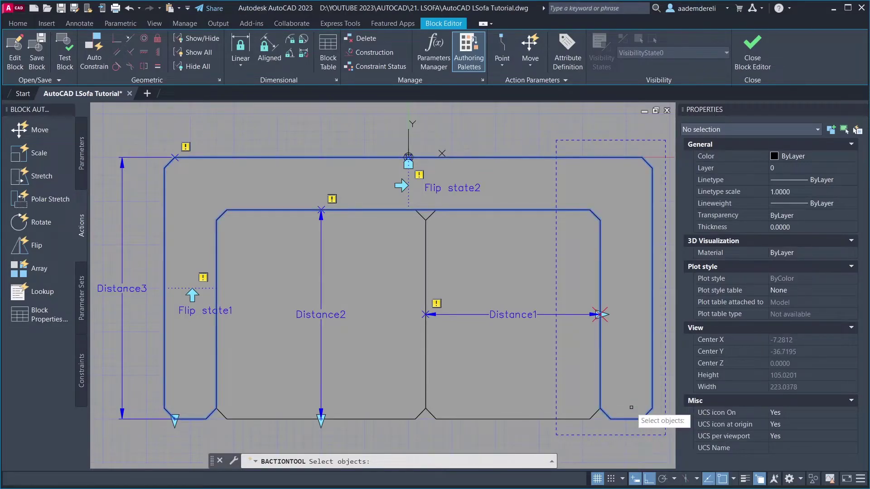
left_click(403, 277)
left_click(620, 349)
key("Return")
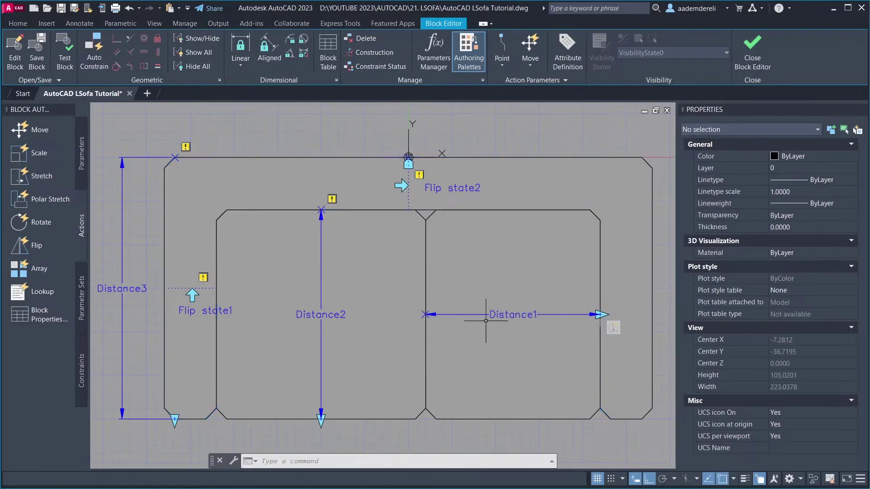
- Add an Array action on Distance1 repeating the right cushion at its own width
left_click(54, 268)
left_click(529, 314)
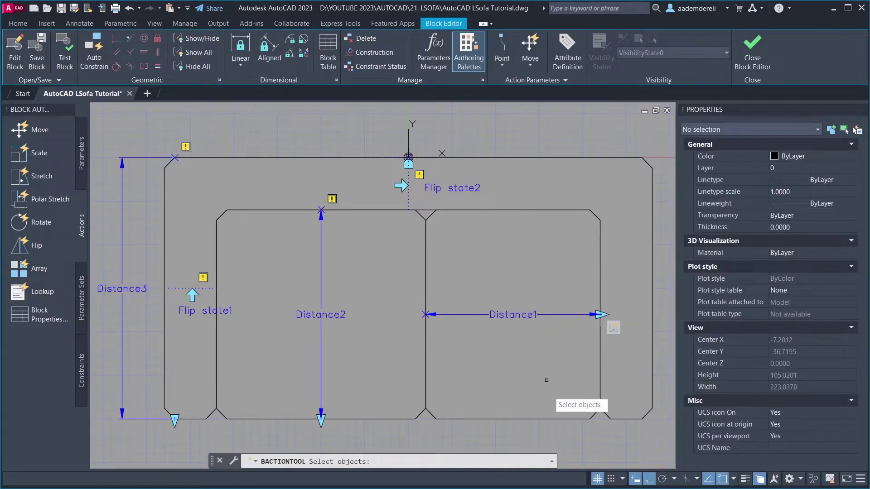
left_click(553, 429)
left_click(549, 386)
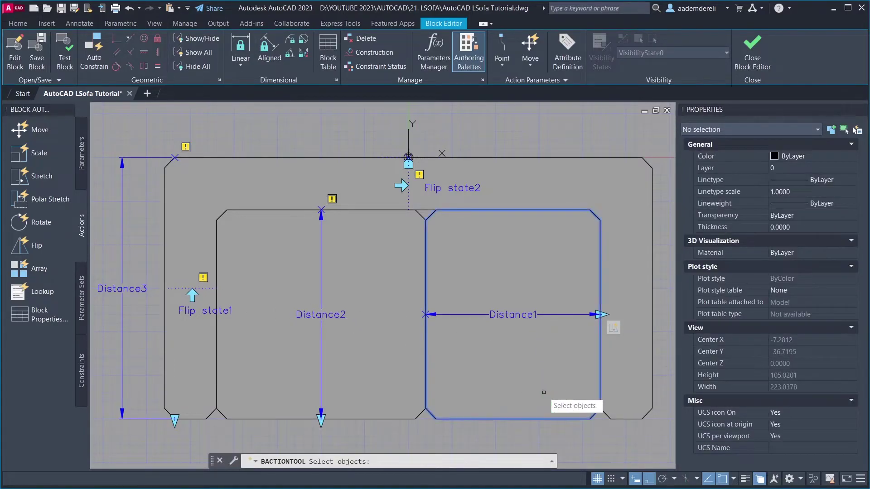
key("Return")
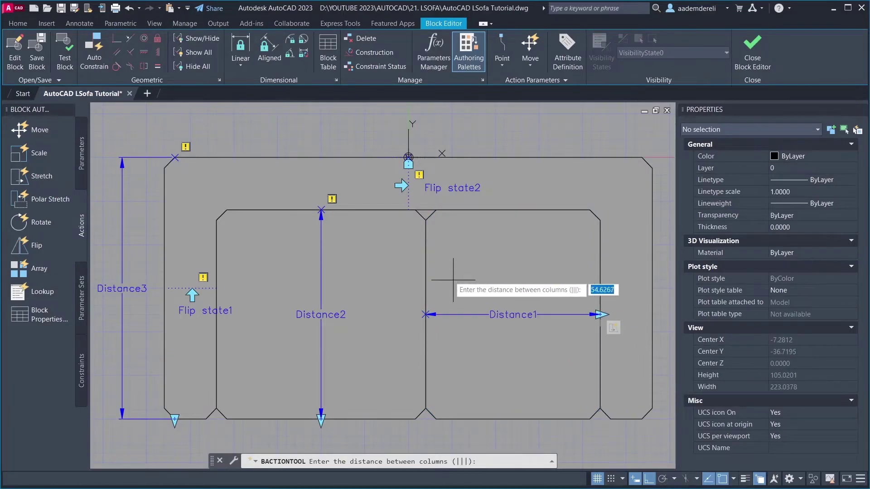
left_click(426, 262)
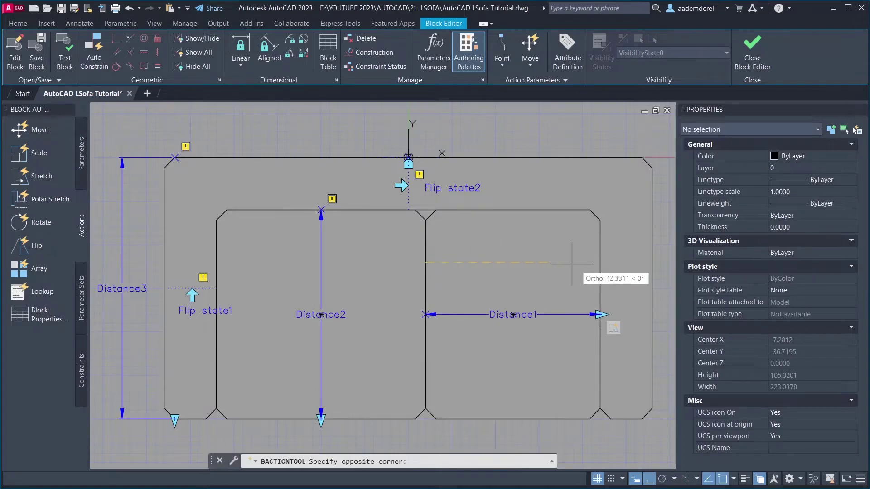
left_click(599, 264)
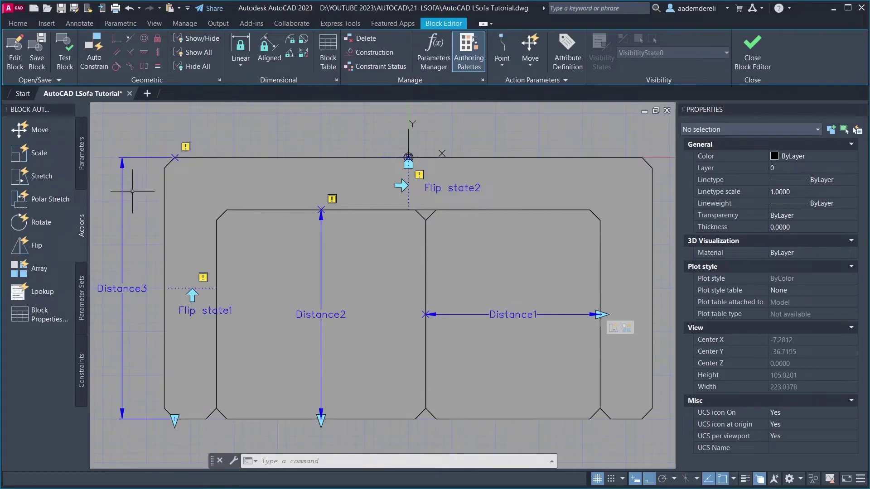
left_click(58, 175)
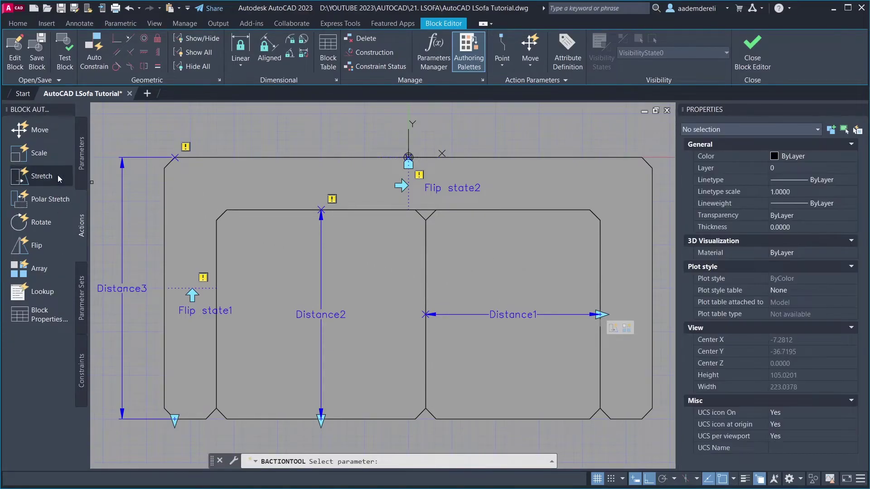
- Add a Stretch action to Distance2's bottom end, stretching the left inner seat
left_click(329, 314)
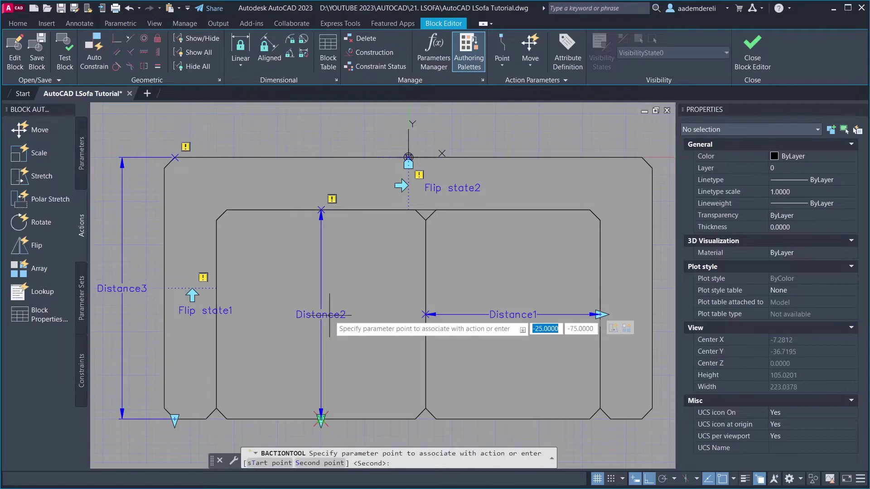
left_click(321, 419)
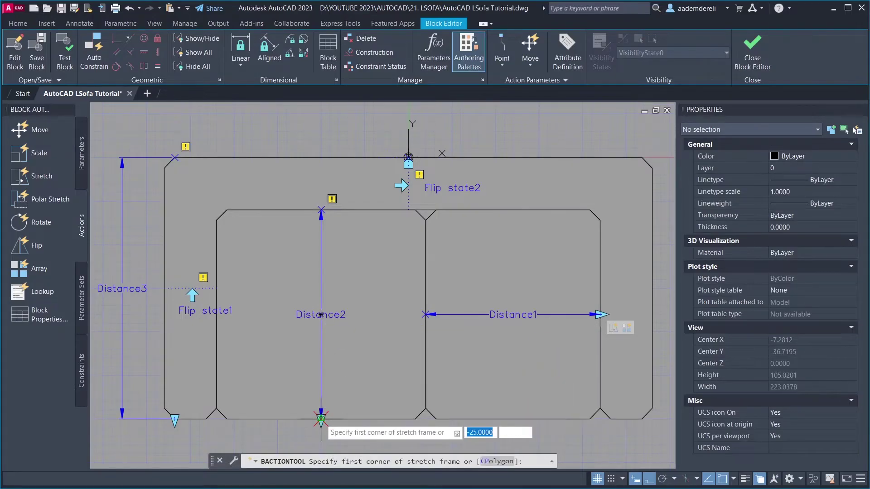
left_click(450, 443)
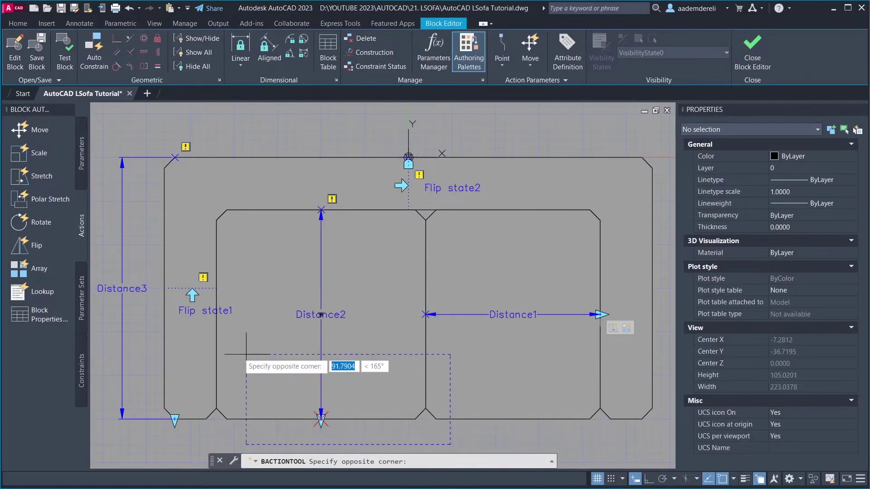
left_click(193, 354)
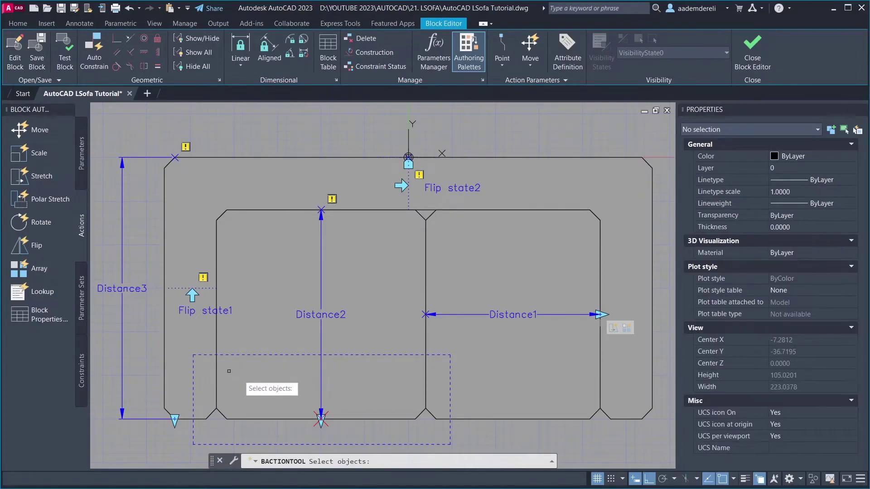
left_click(322, 423)
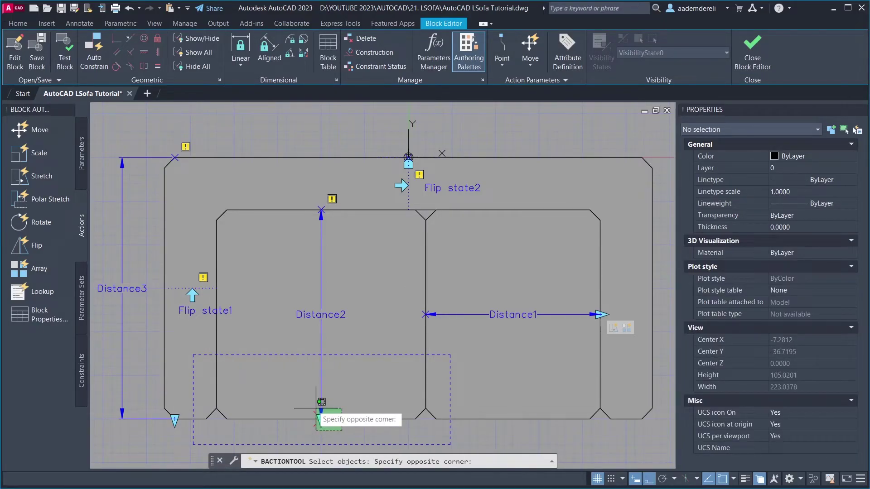
left_click(296, 395)
key("Return")
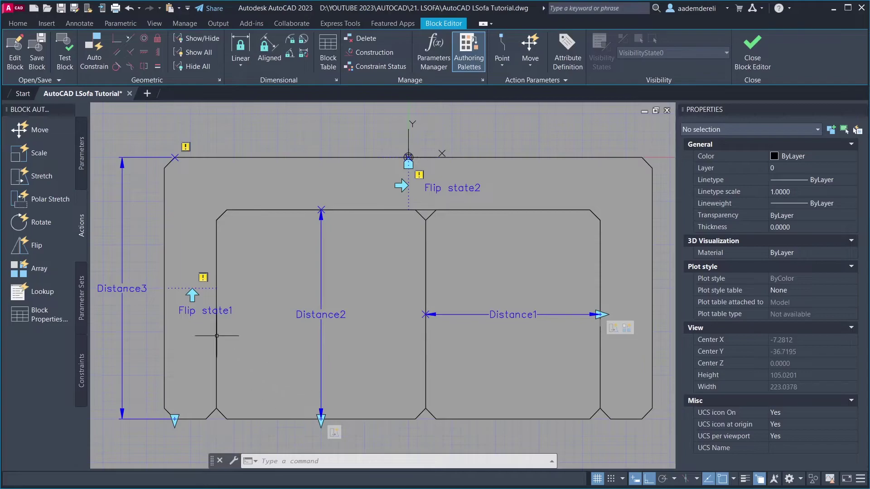
- Add a Stretch action to Distance3's bottom point, framing the lower-left corner and sofa outlines
left_click(59, 175)
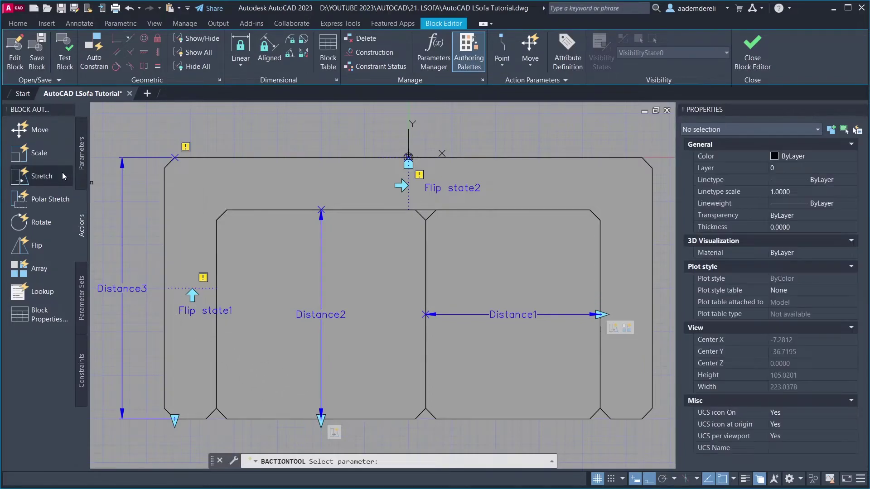
left_click(132, 288)
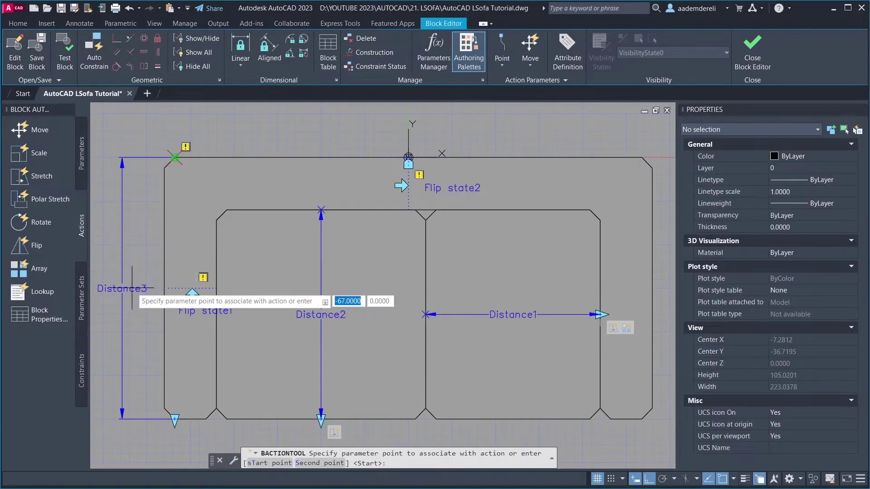
left_click(175, 419)
left_click(249, 443)
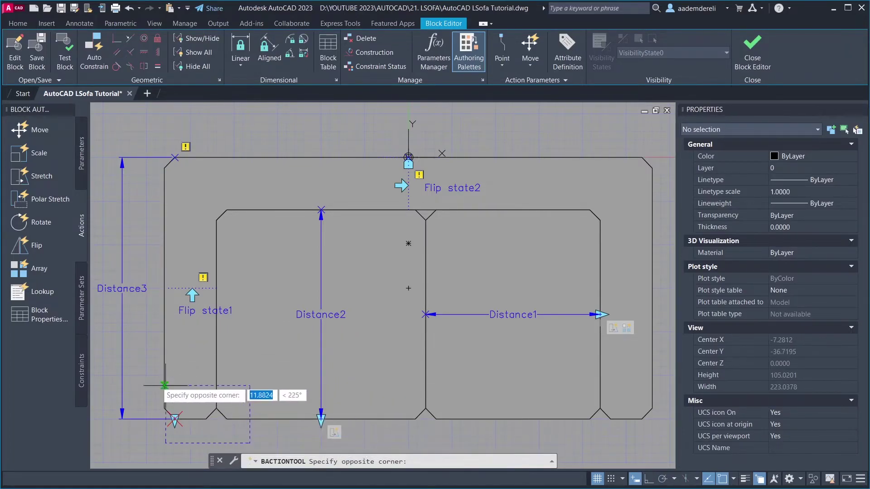
left_click(107, 358)
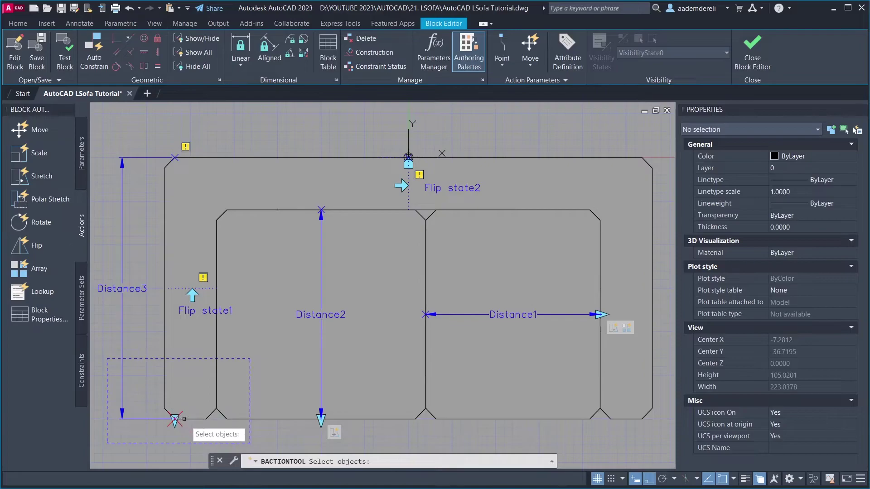
left_click(196, 429)
left_click(136, 379)
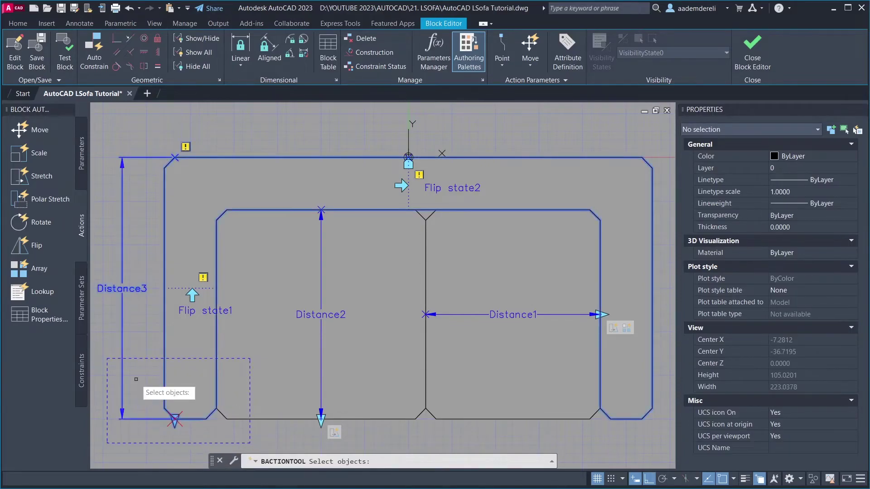
key("Return")
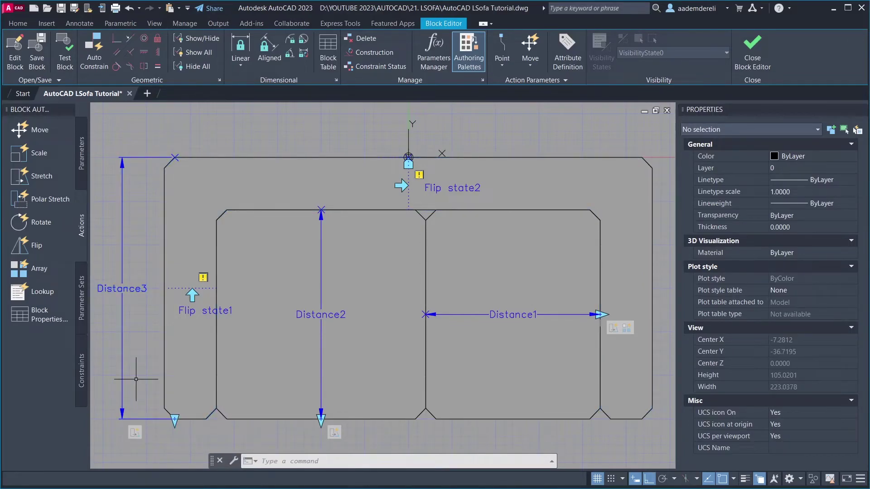
- Add Flip actions to Flip state1 and Flip state2, each selecting all sofa geometry
left_click(51, 244)
left_click(183, 311)
left_click(657, 130)
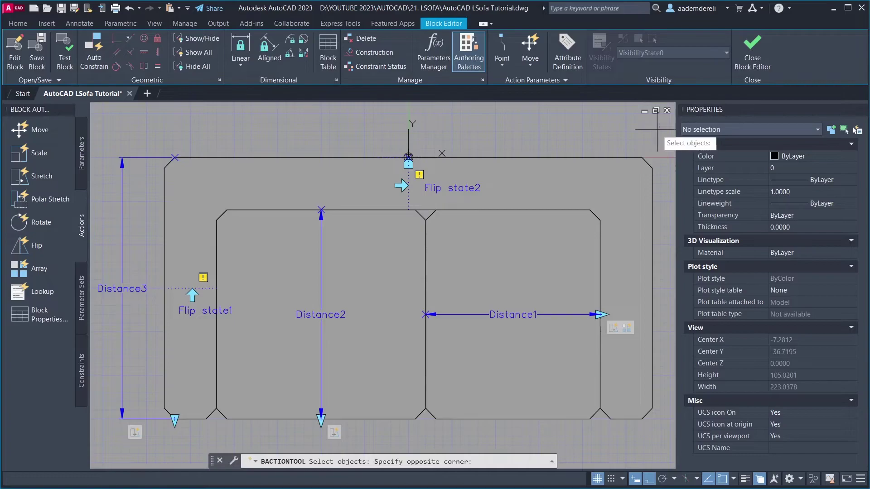
left_click(103, 430)
key("Return")
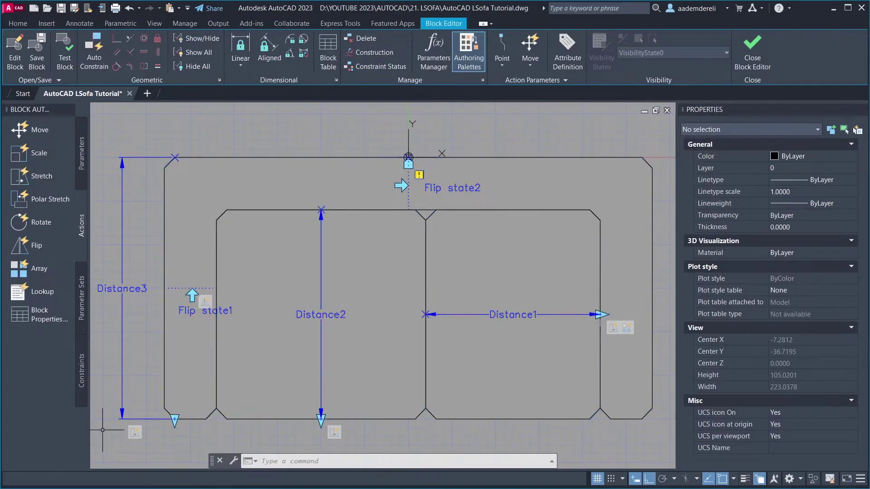
left_click(57, 246)
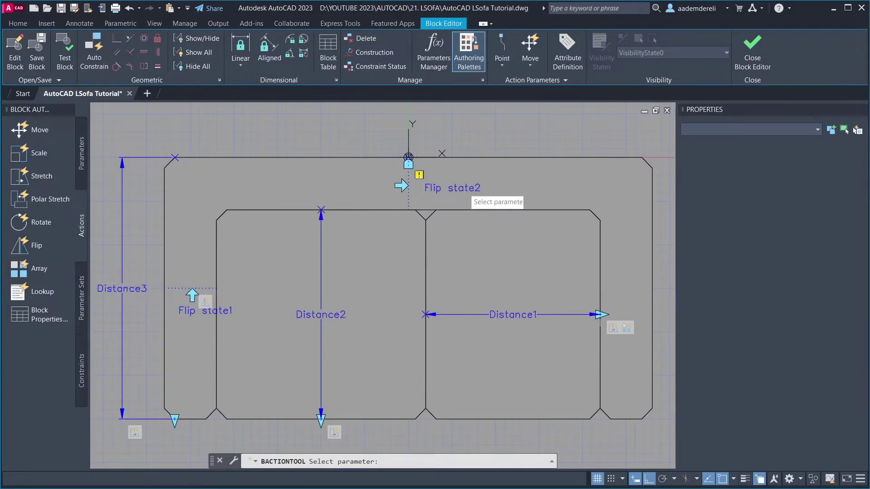
left_click(432, 187)
left_click(664, 142)
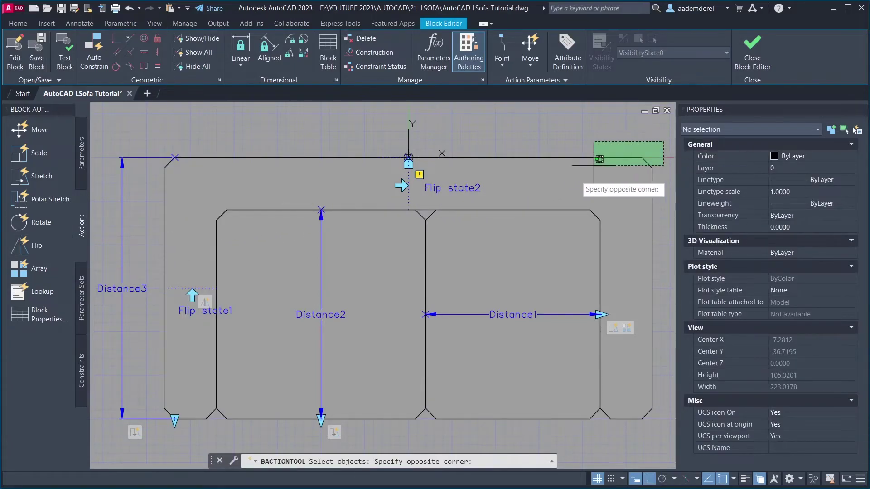
left_click(128, 448)
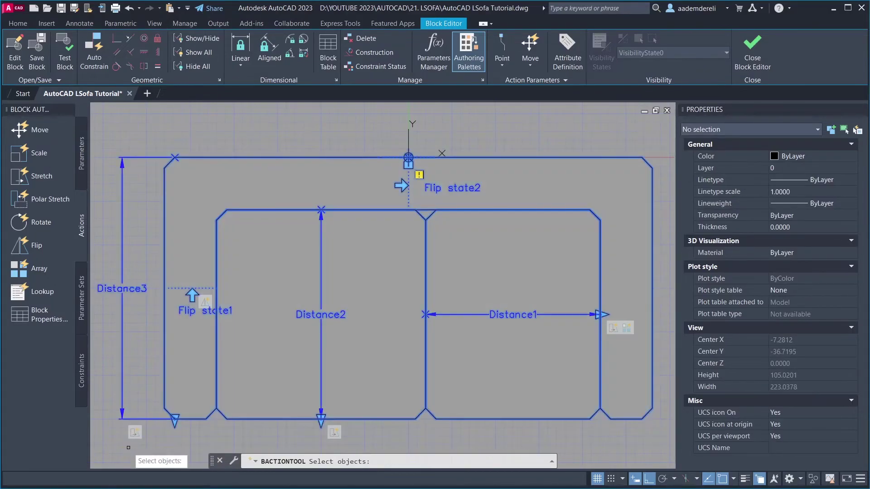
key("Return")
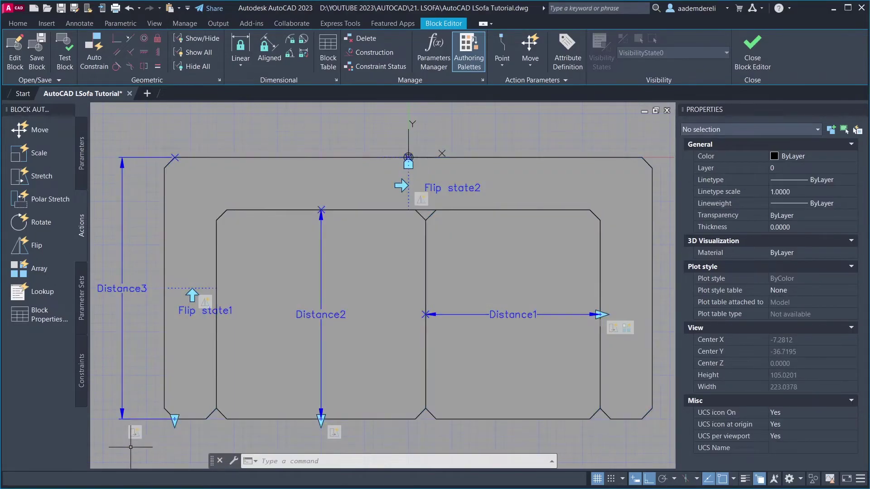
- Close the Block Editor saving changes to Dynamic_Sofa_Tutorial, and close Properties
left_click(738, 55)
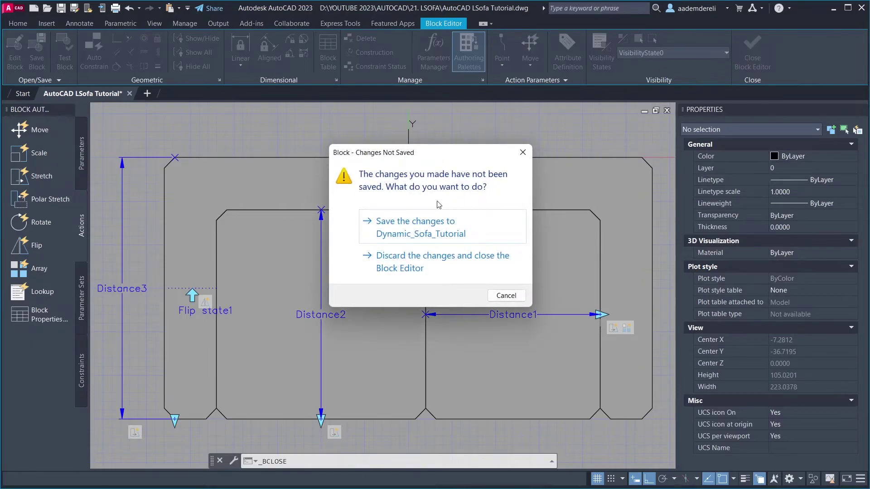
left_click(480, 228)
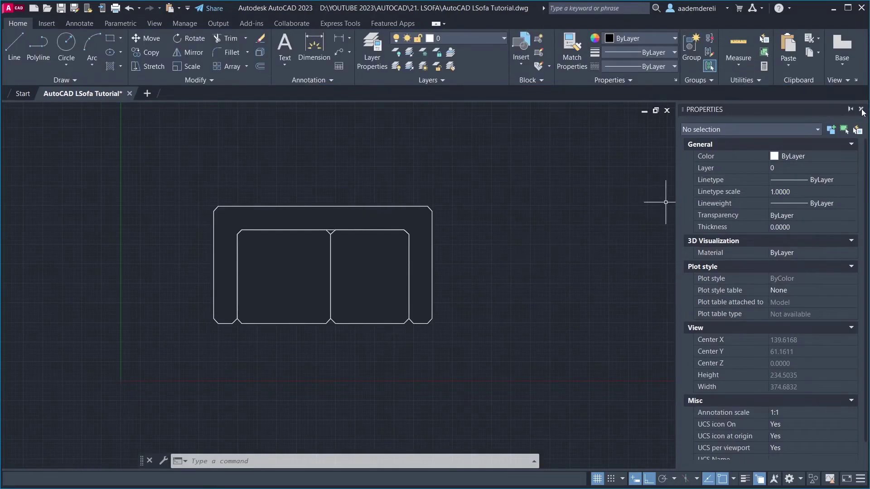
left_click(861, 110)
middle_click_drag(533, 236, 477, 199)
- Extend the sofa to five seats, stretch the first seat into a chaise and lengthen the left arm
left_click(478, 211)
left_click(469, 221)
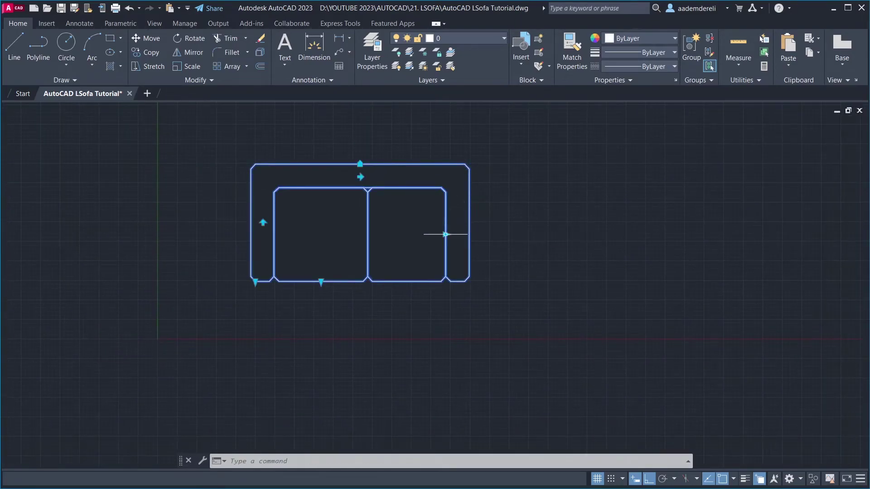
left_click(445, 235)
left_click(652, 236)
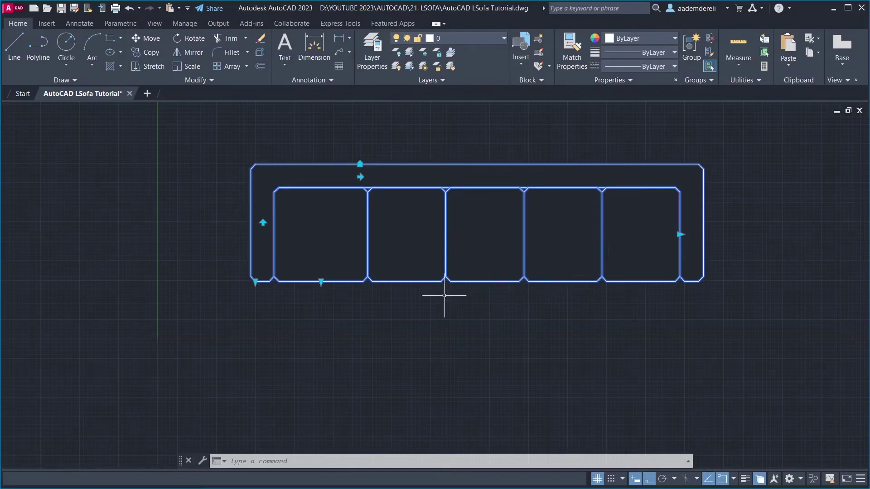
left_click(320, 281)
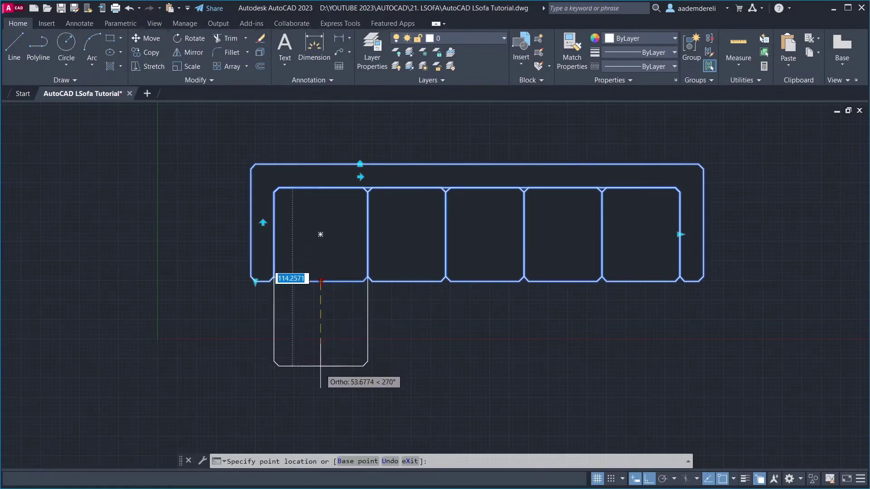
left_click(321, 378)
left_click(256, 281)
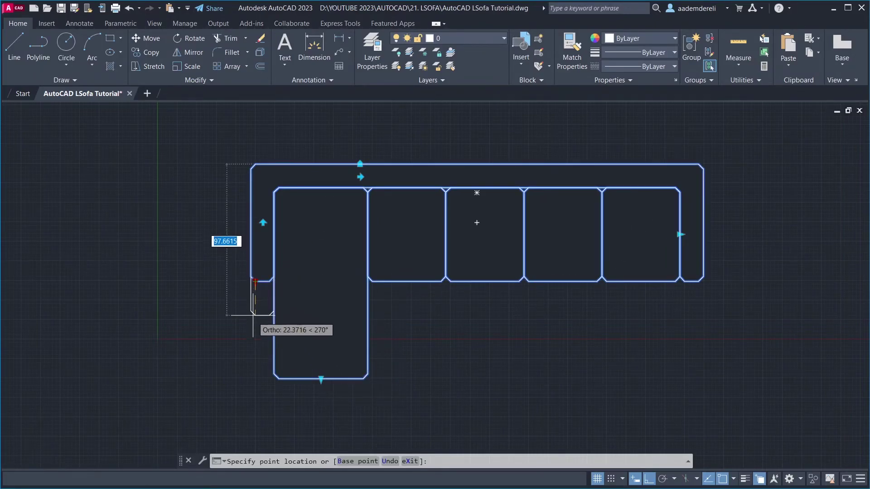
left_click(253, 319)
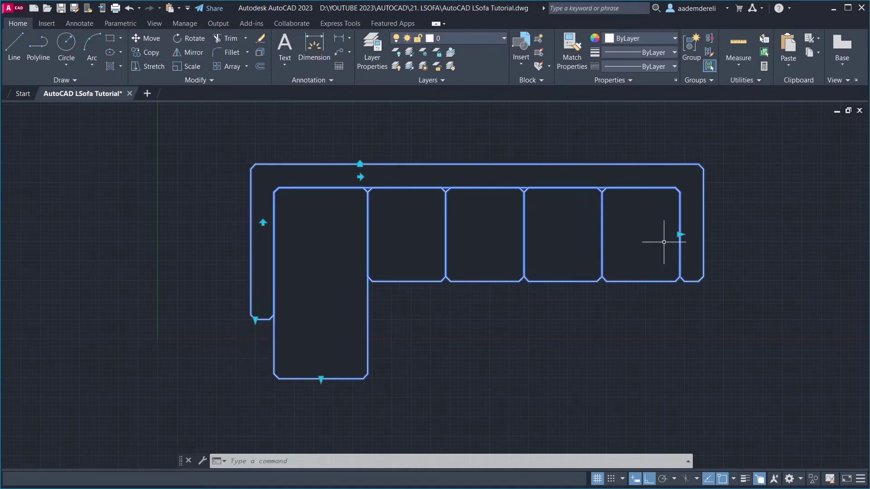
- Remove a seat, flip the sofa horizontally and move it right, then flip vertically and move it down
left_click(679, 234)
left_click(602, 234)
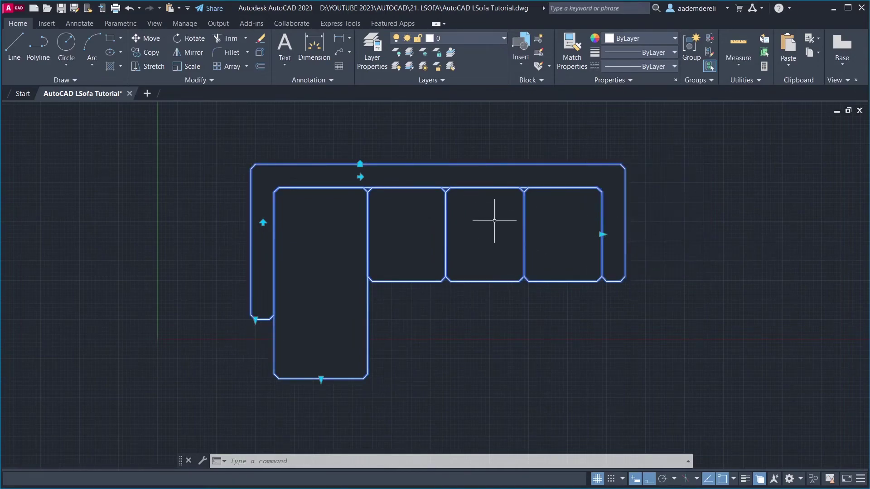
left_click(360, 177)
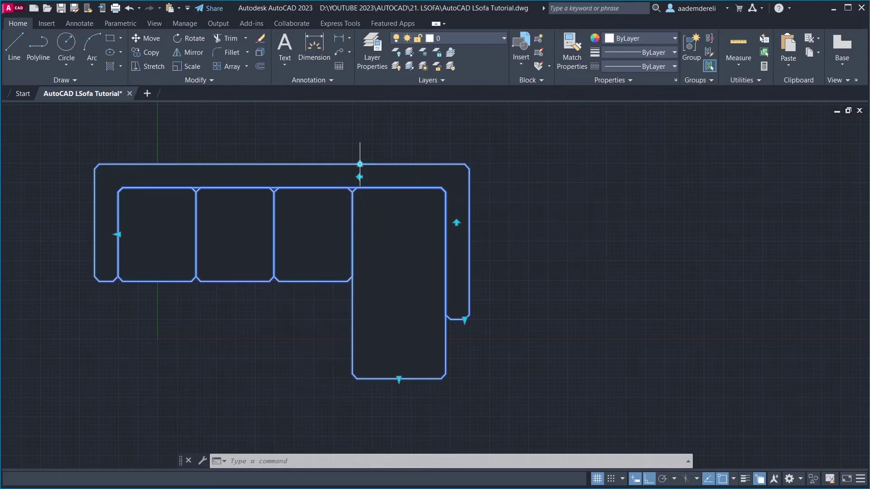
left_click(360, 164)
left_click(503, 147)
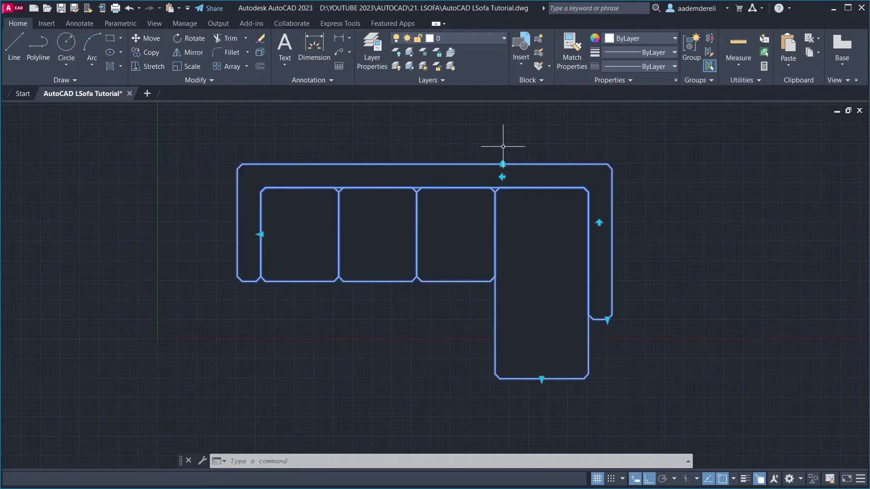
left_click(599, 222)
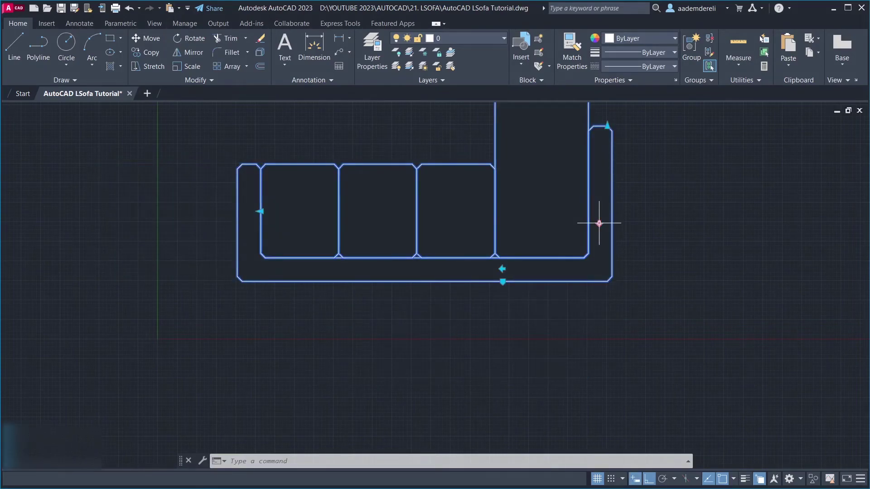
left_click(502, 282)
left_click(502, 360)
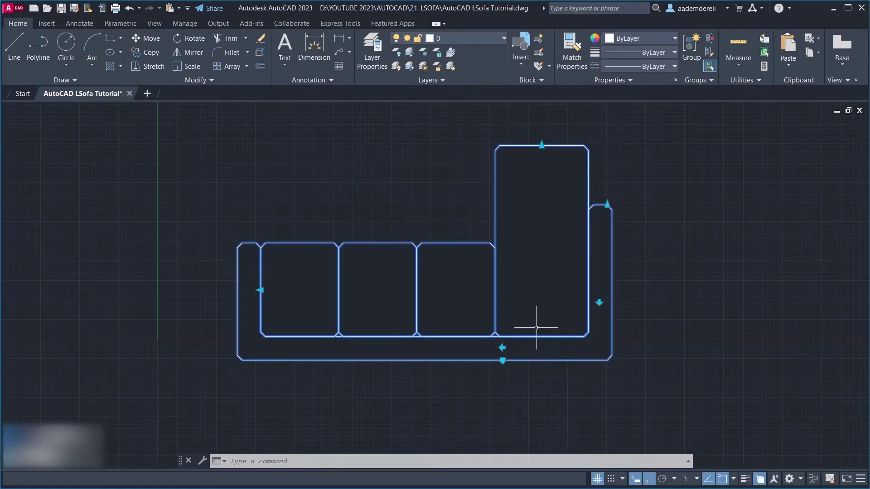
- Flip the sofa back vertically and move it up, then flip it so the chaise is on the left
left_click(599, 302)
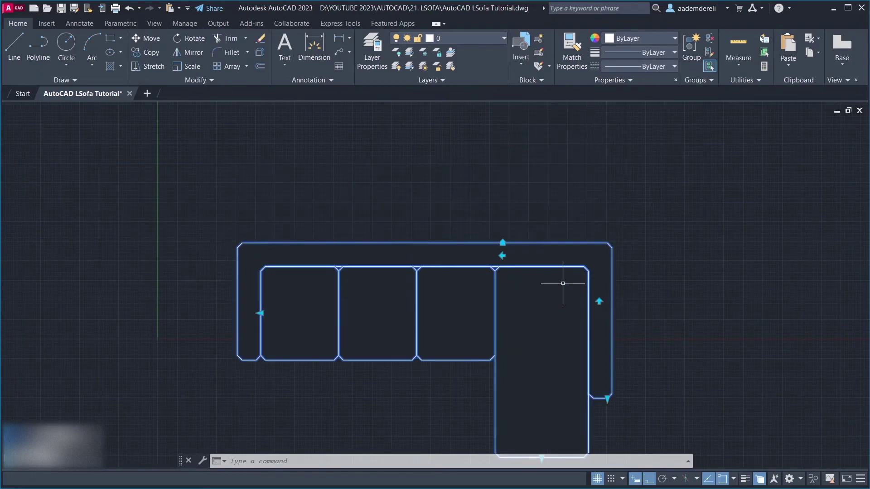
left_click(503, 242)
left_click(488, 163)
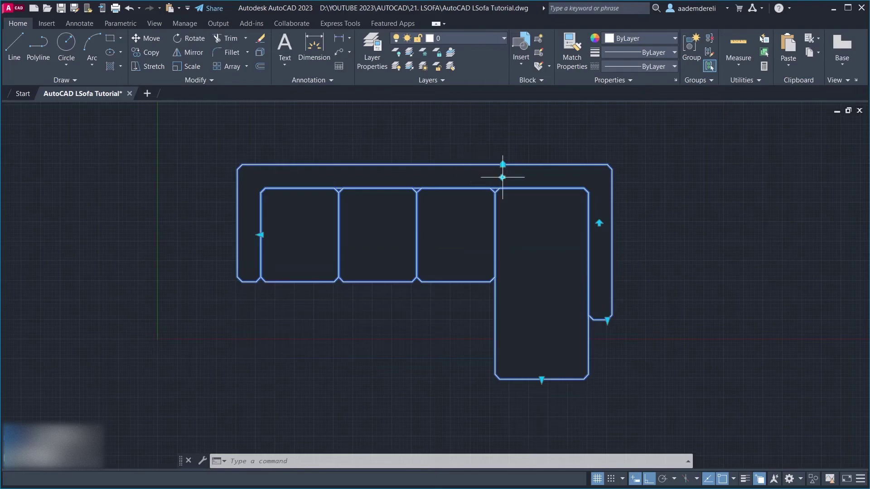
left_click(503, 177)
left_click(502, 164)
left_click(348, 164)
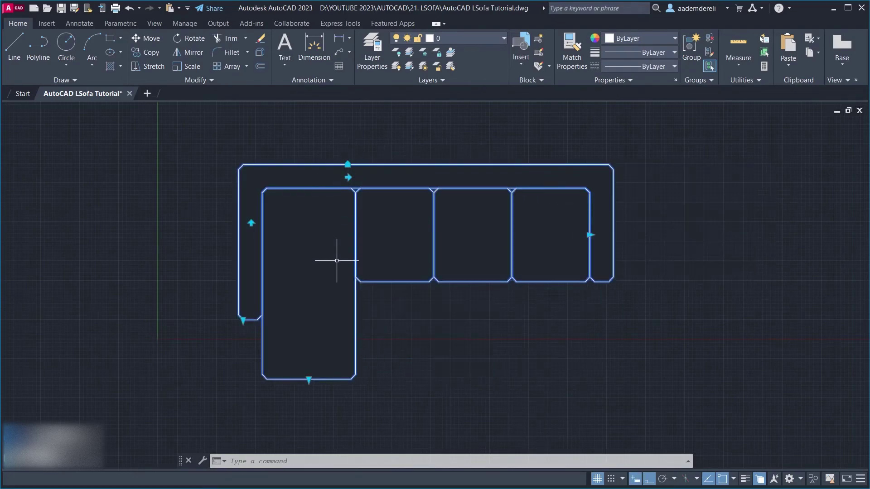
- Shorten the chaise and left arm, and remove one more seat from the right end
left_click(310, 378)
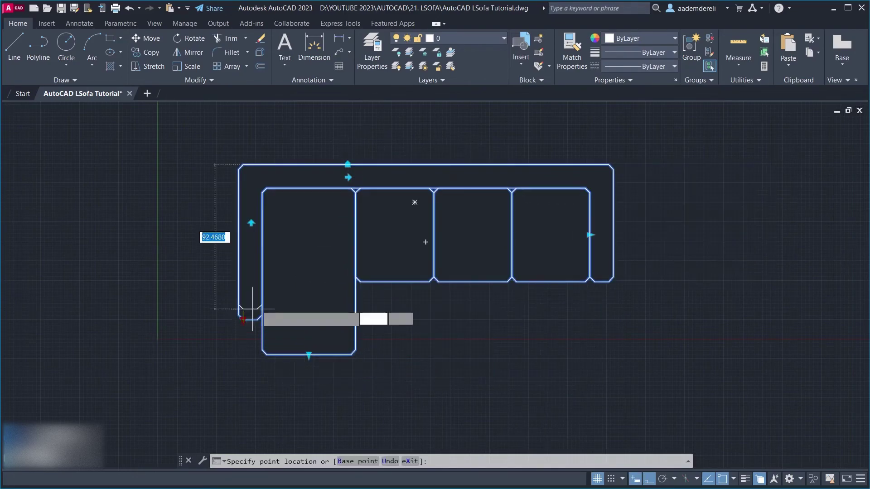
left_click(394, 281)
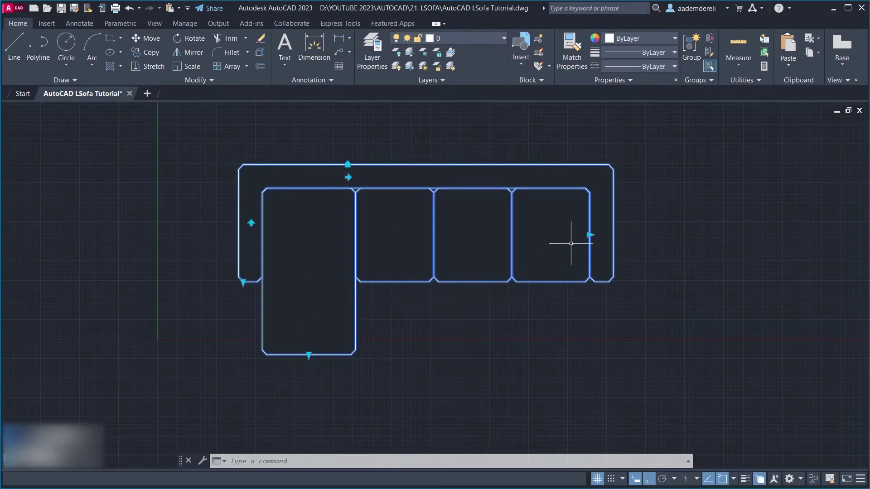
left_click(590, 235)
left_click(512, 235)
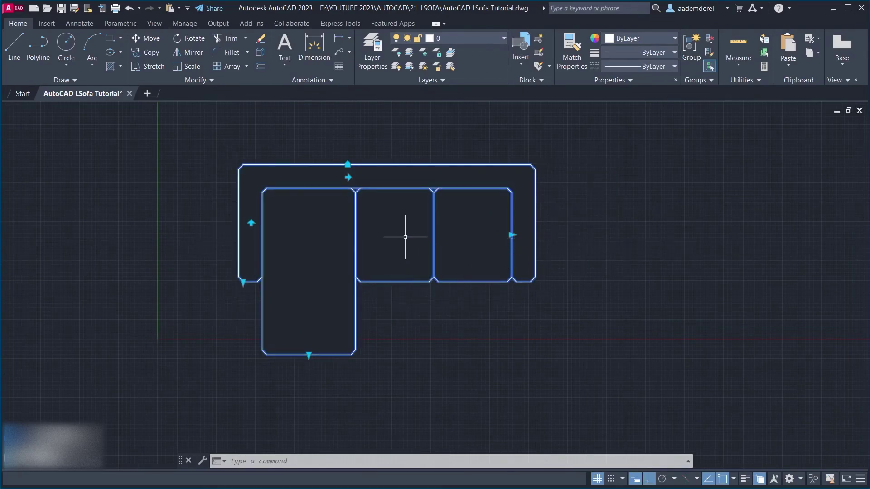